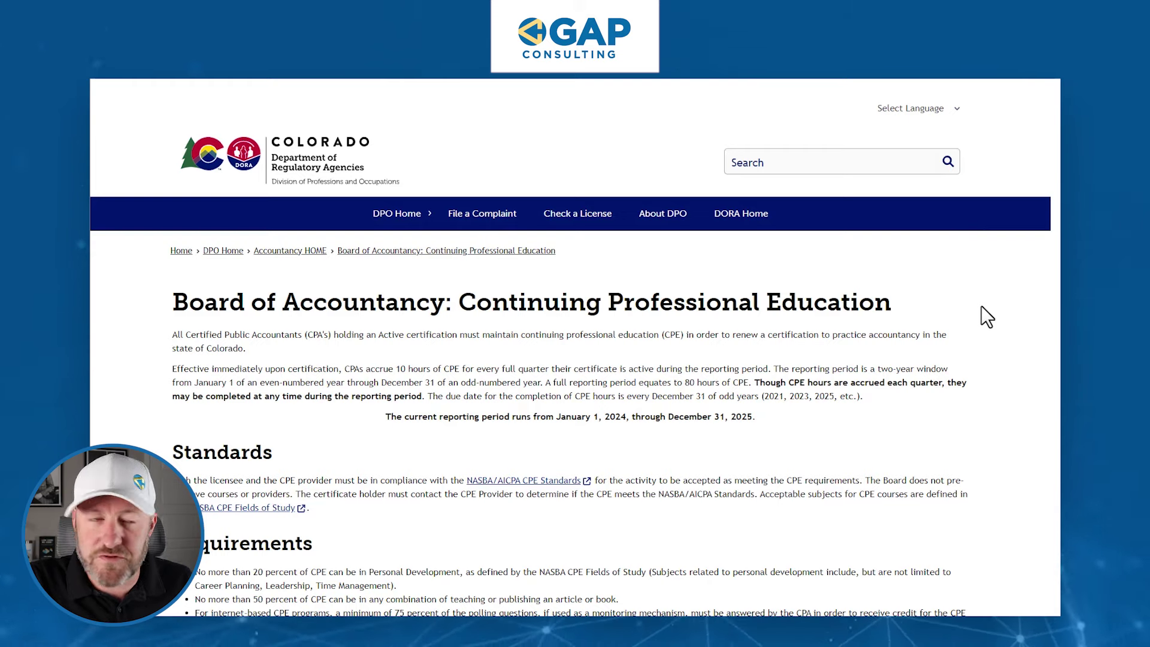
Read through the Colorado Board of Accountancy's continuing education page, covering its standards, requirements, and Rules and Regulations sections
scroll(981, 306, "down", 1)
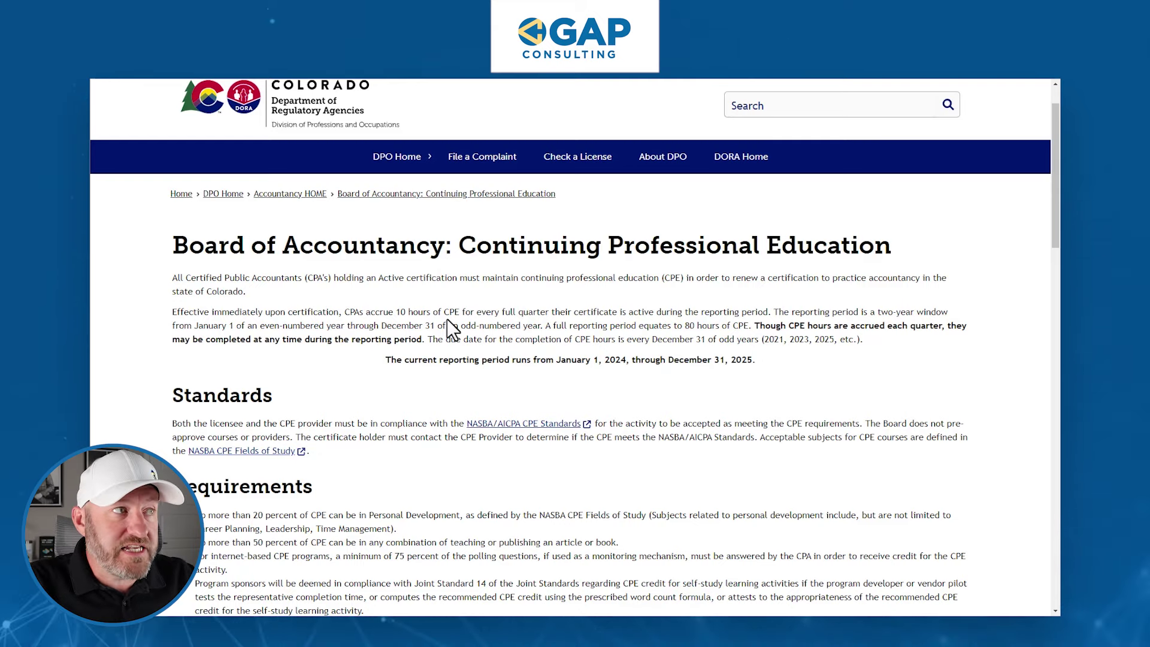
scroll(623, 313, "down", 3)
scroll(293, 374, "down", 3)
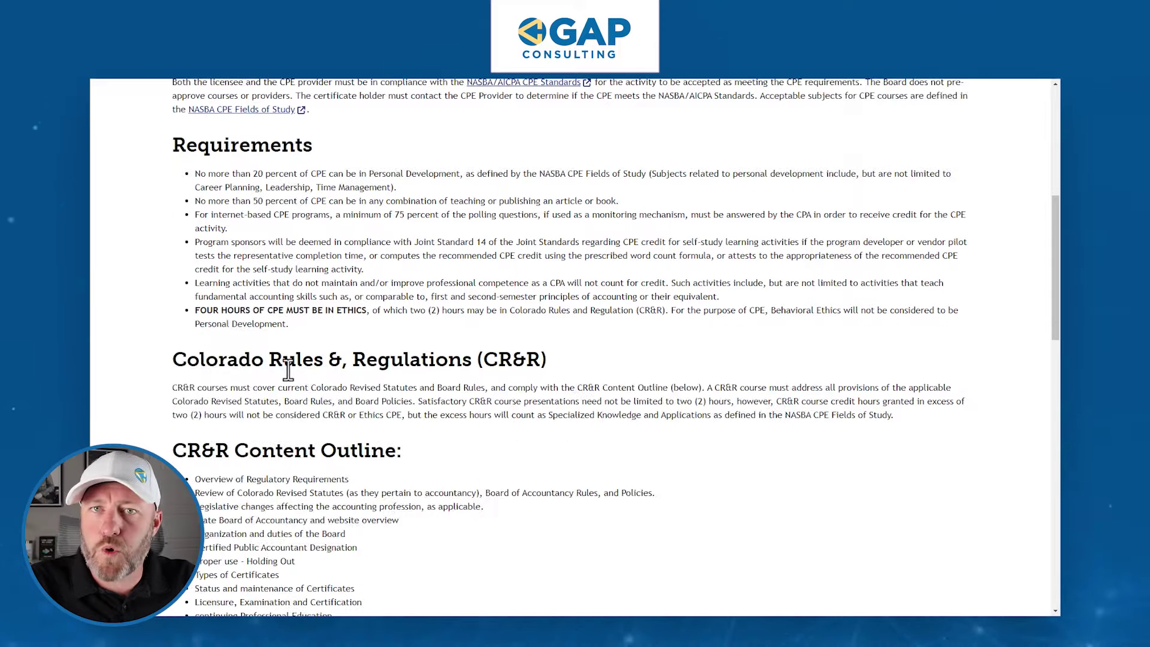
scroll(288, 371, "down", 2)
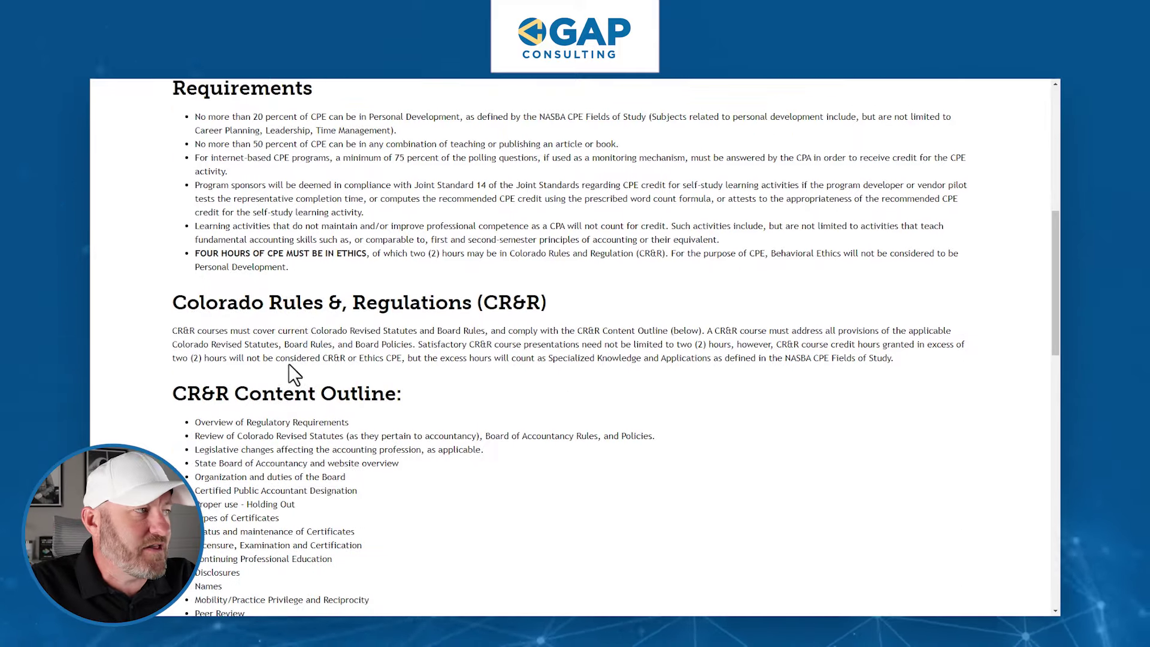
scroll(289, 366, "down", 8)
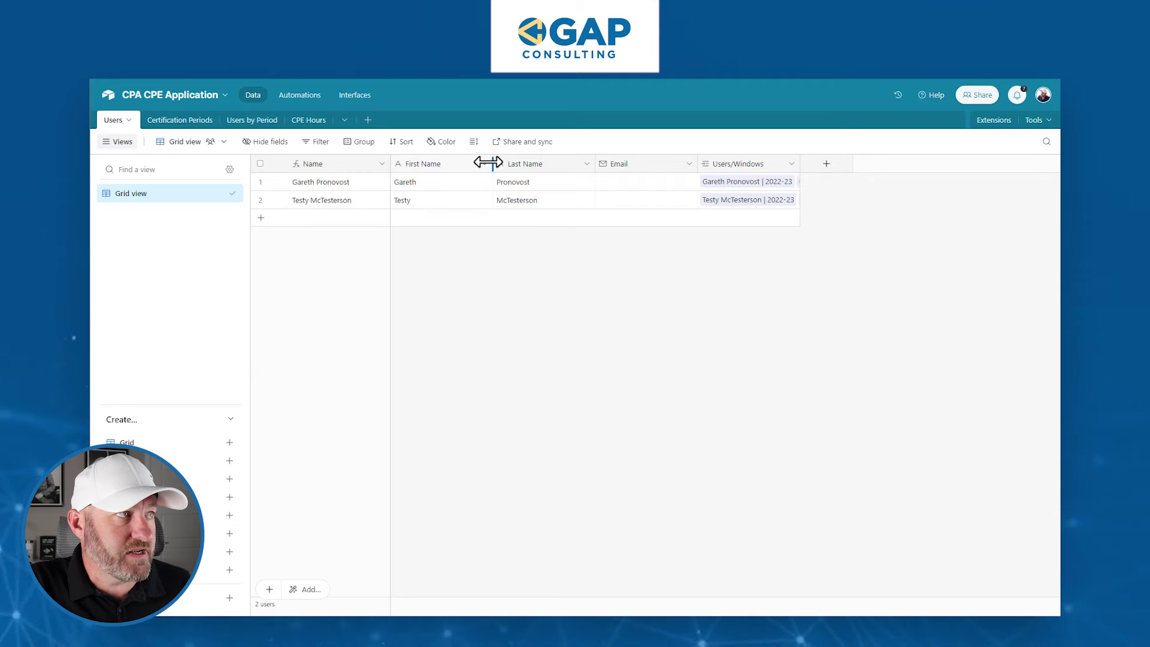
Narrow the First Name and Last Name columns in the Users table
left_click_drag(491, 163, 467, 162)
left_click_drag(572, 161, 548, 163)
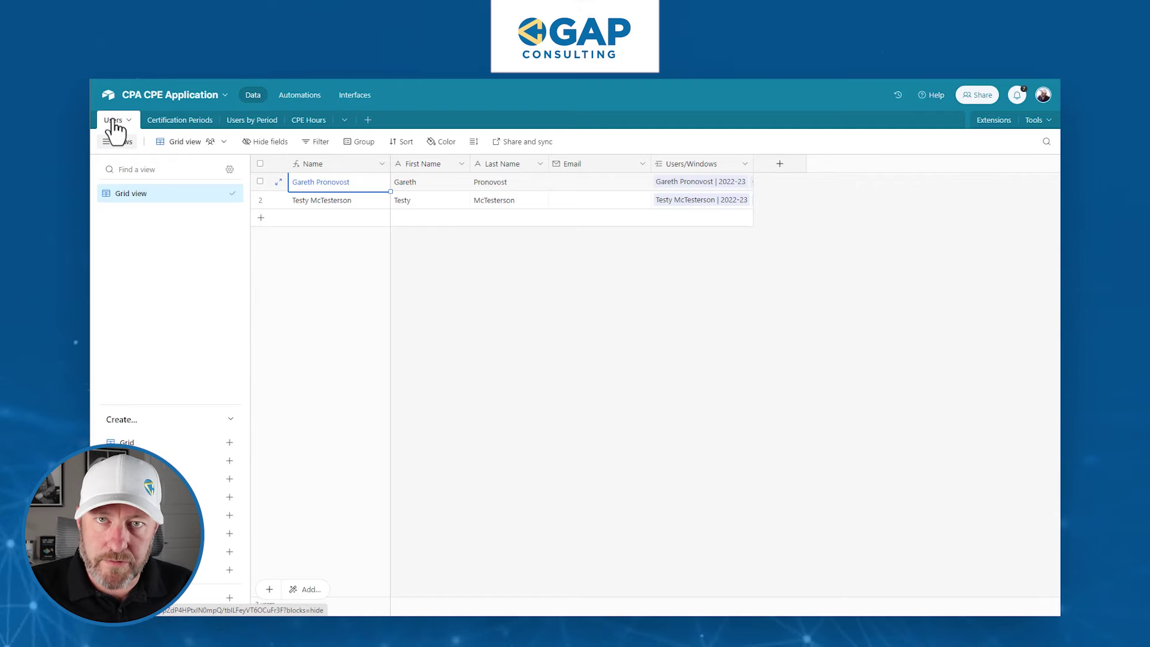
Examine the names, start dates and end dates of both records in the Certification Periods table
left_click(158, 122)
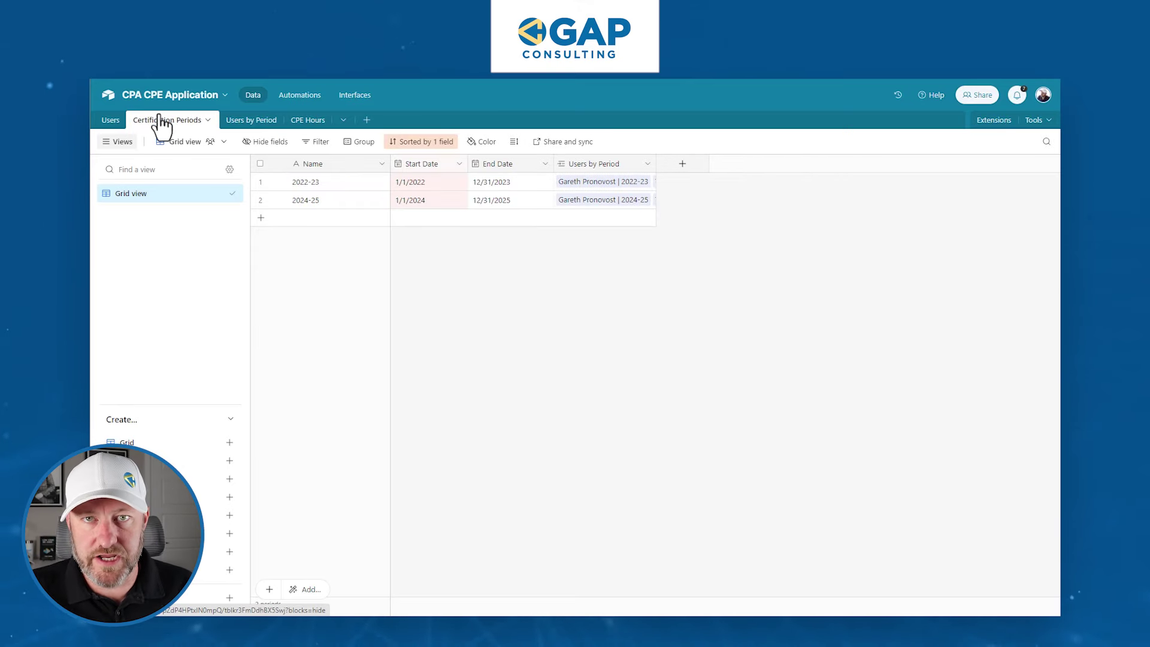
left_click(427, 184)
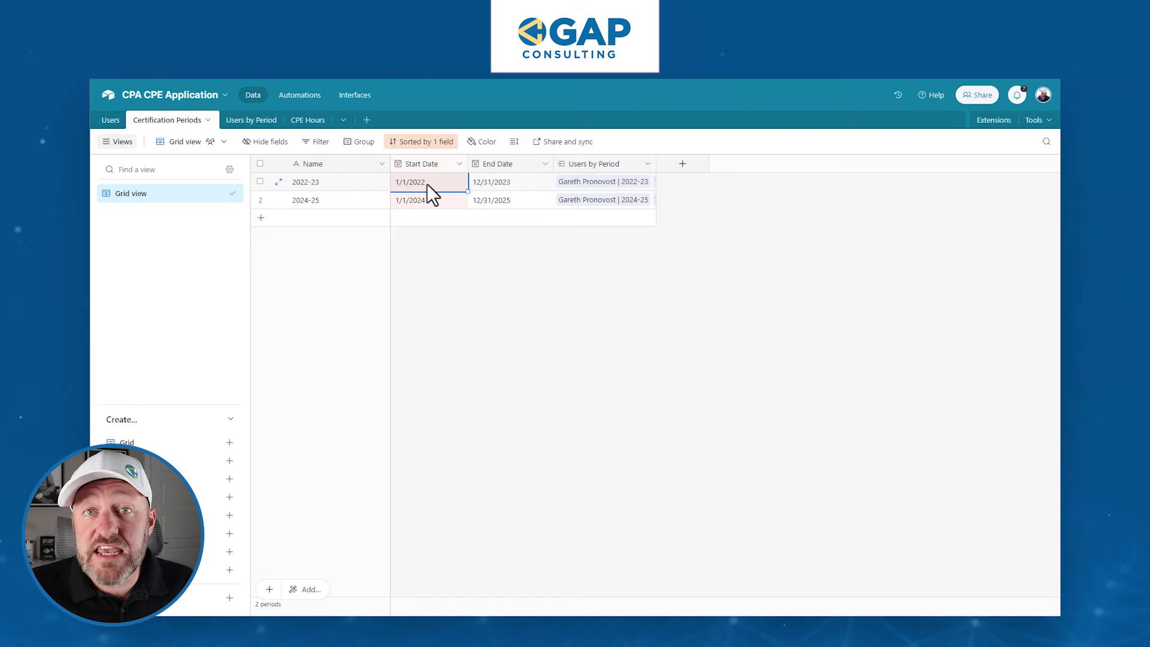
left_click(437, 202)
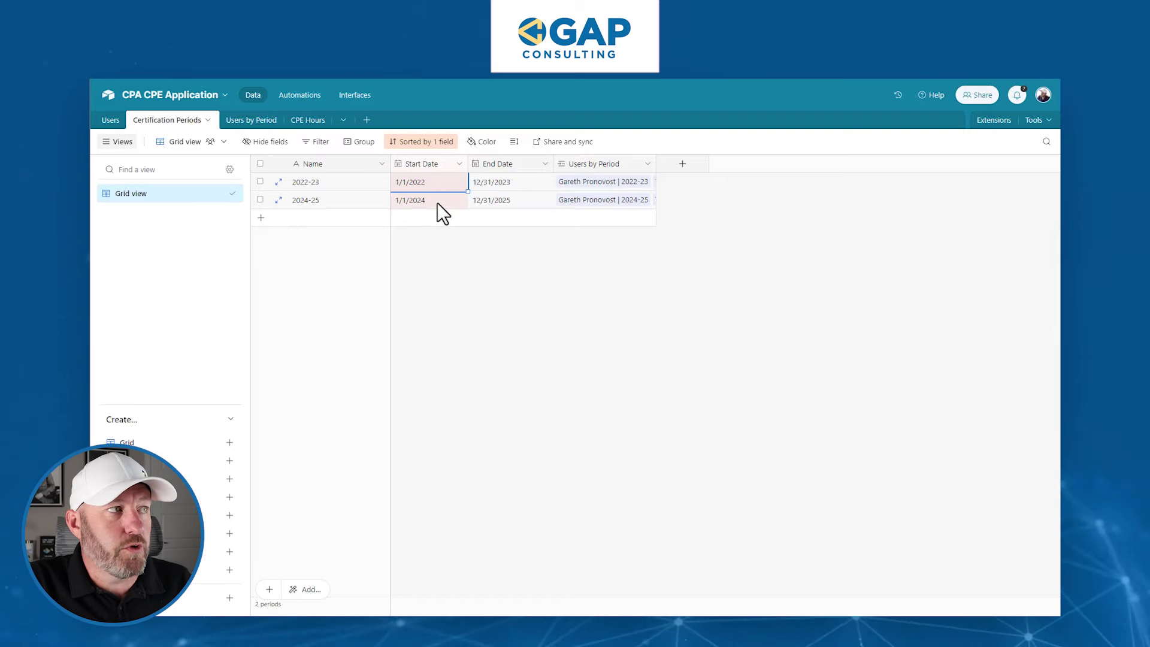
left_click(528, 185)
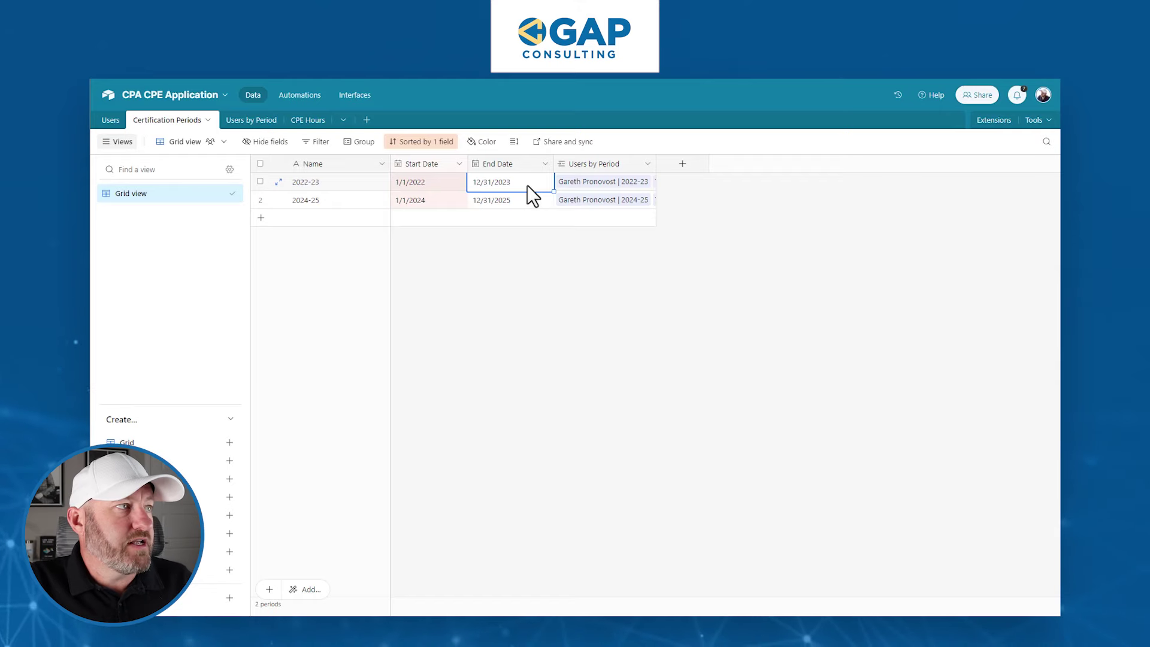
left_click(521, 202)
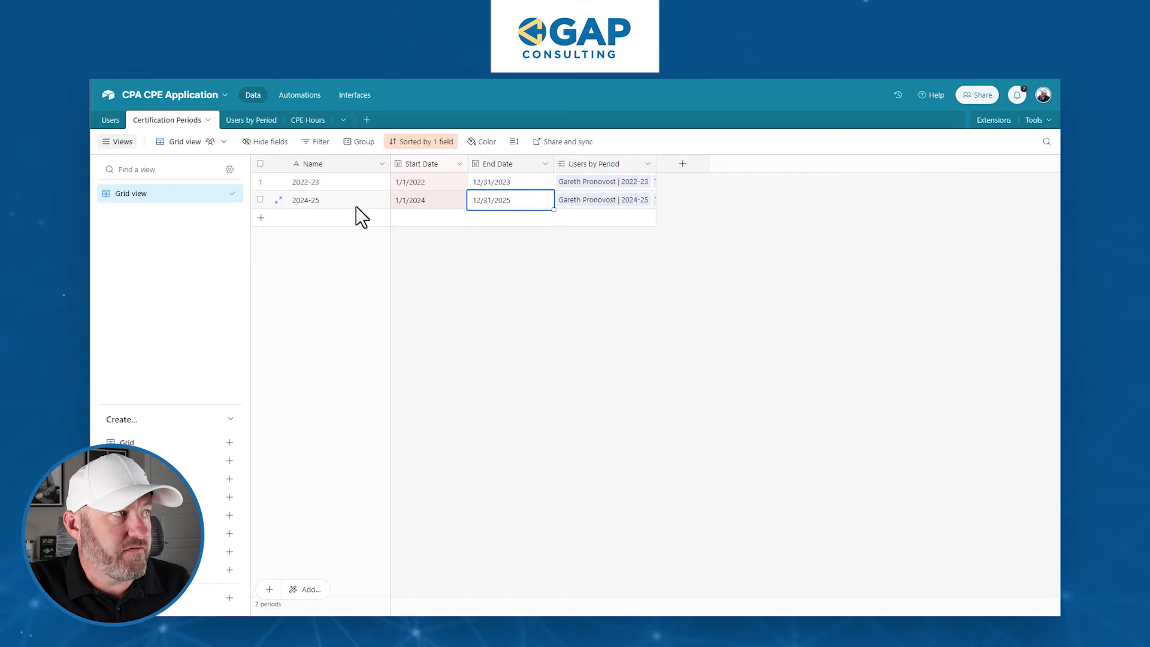
left_click(336, 186)
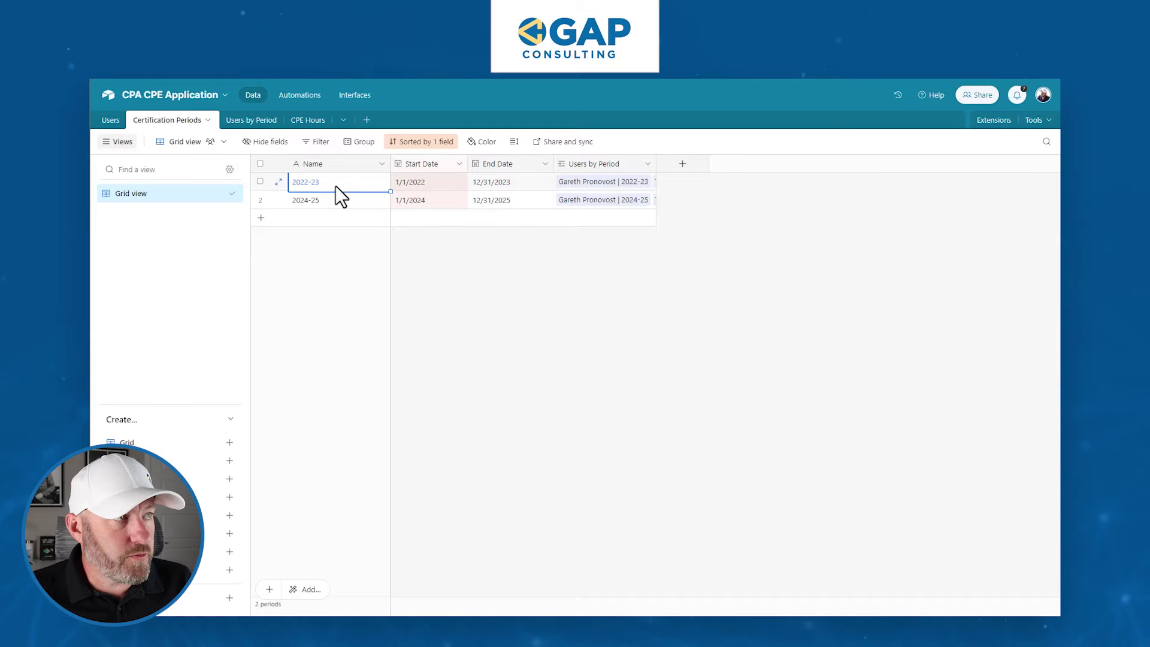
In the Users by Period table, examine the first user's 2024-25 record and the Accrued Hours formula
left_click(256, 123)
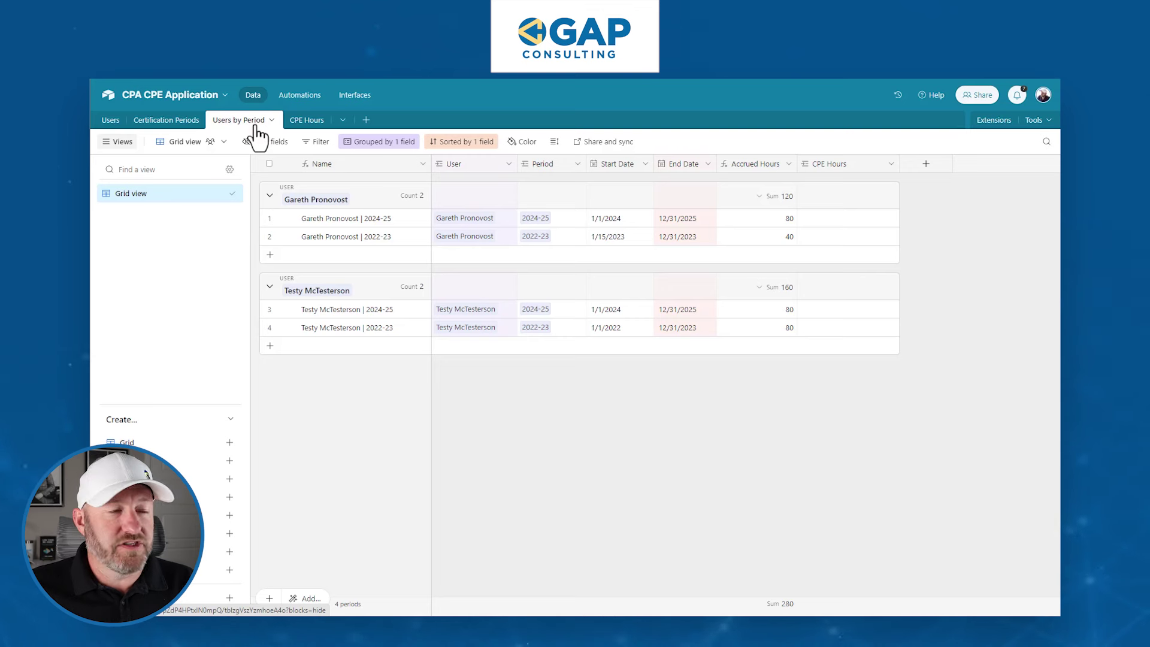
left_click(455, 219)
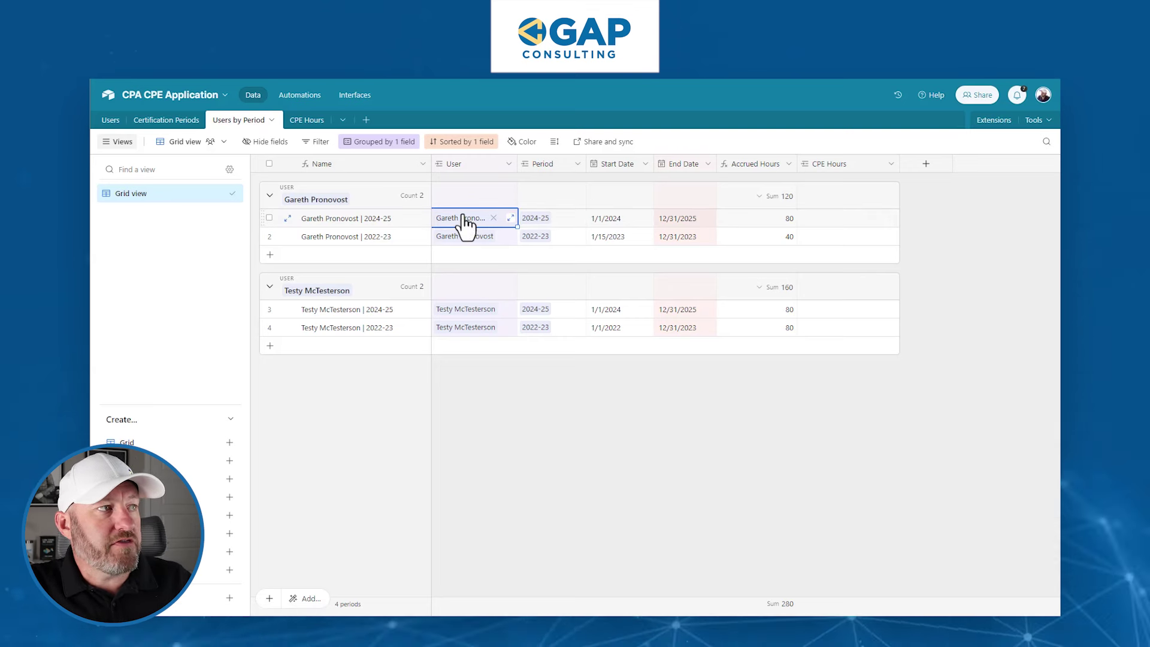
left_click(542, 218)
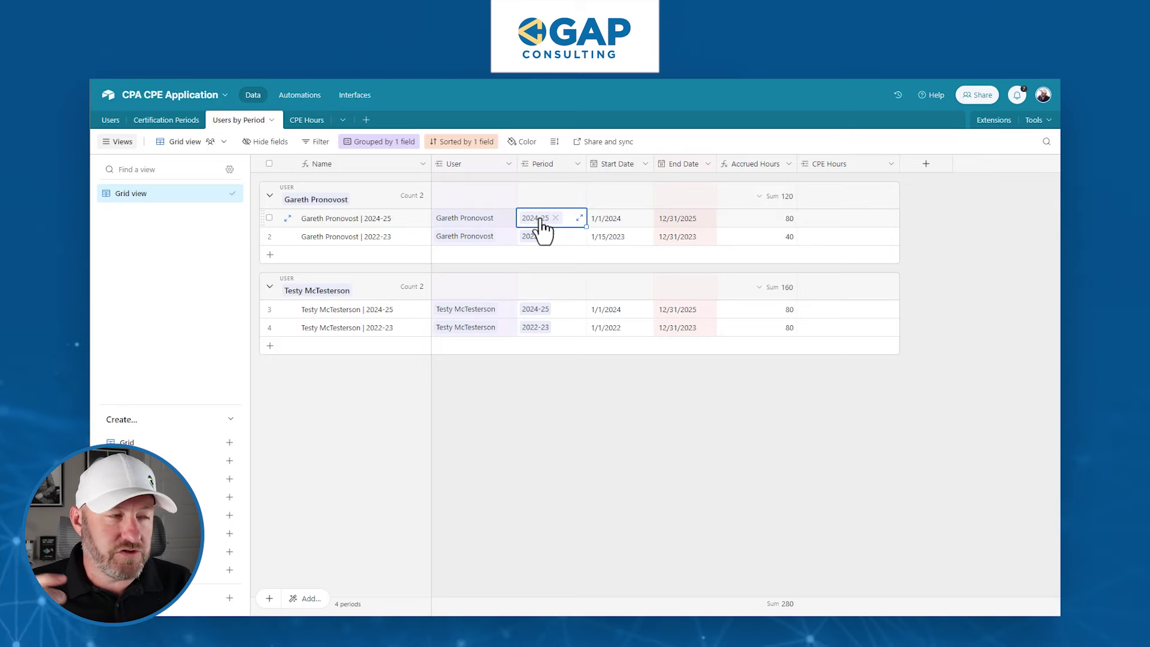
left_click(623, 223)
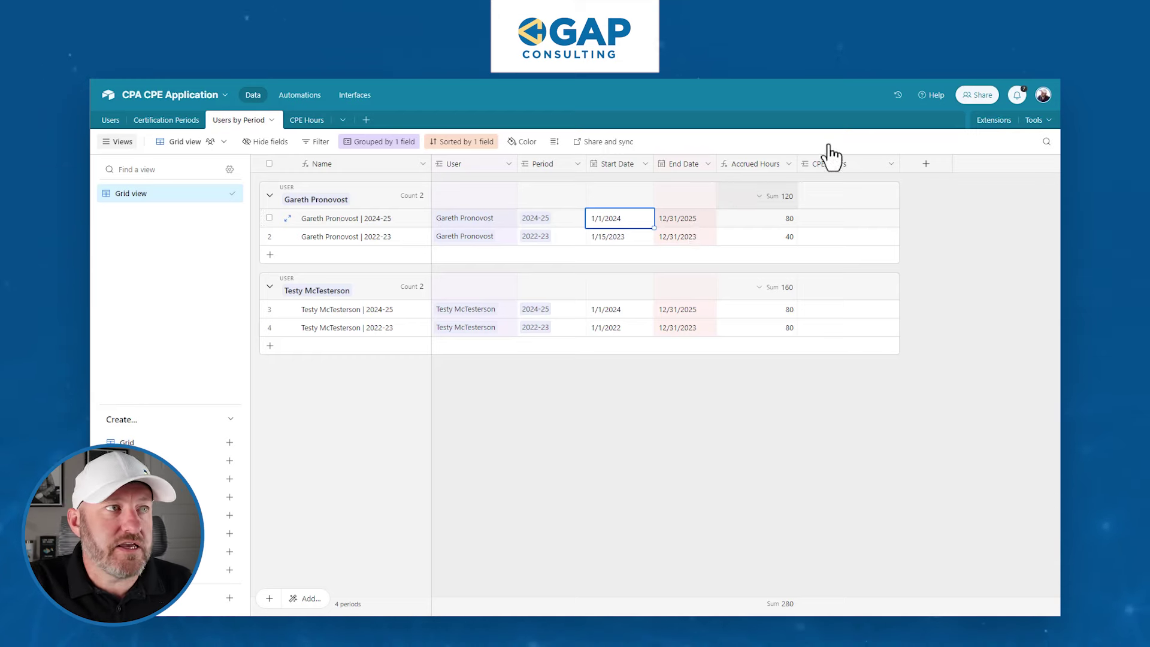
double_click(737, 163)
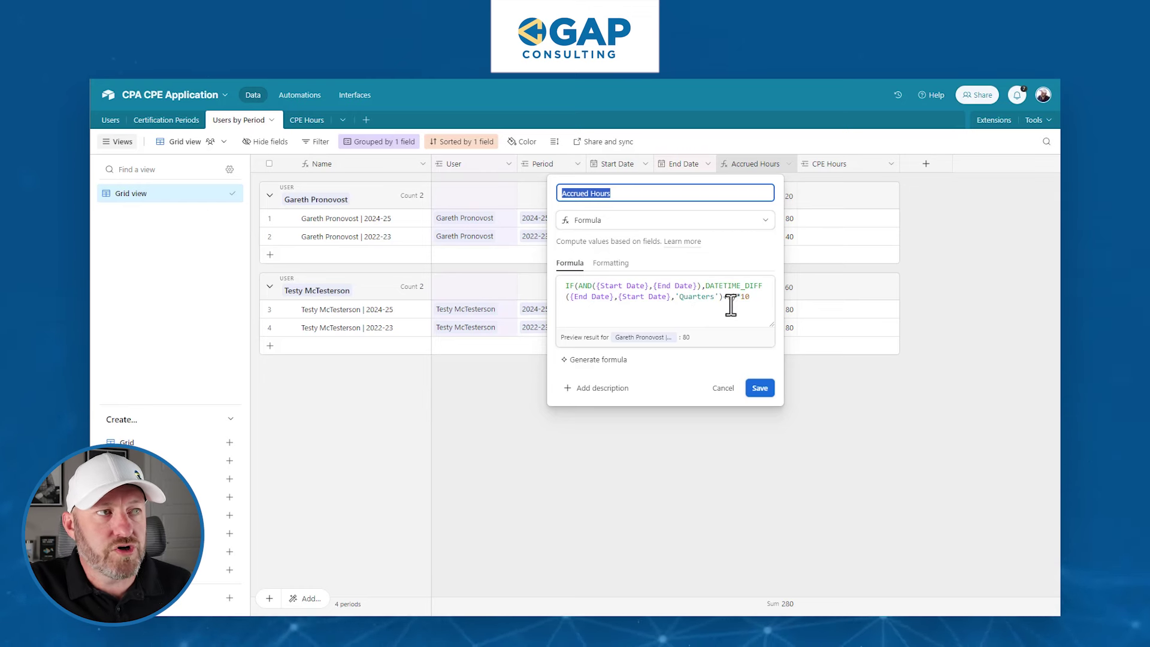
left_click(759, 388)
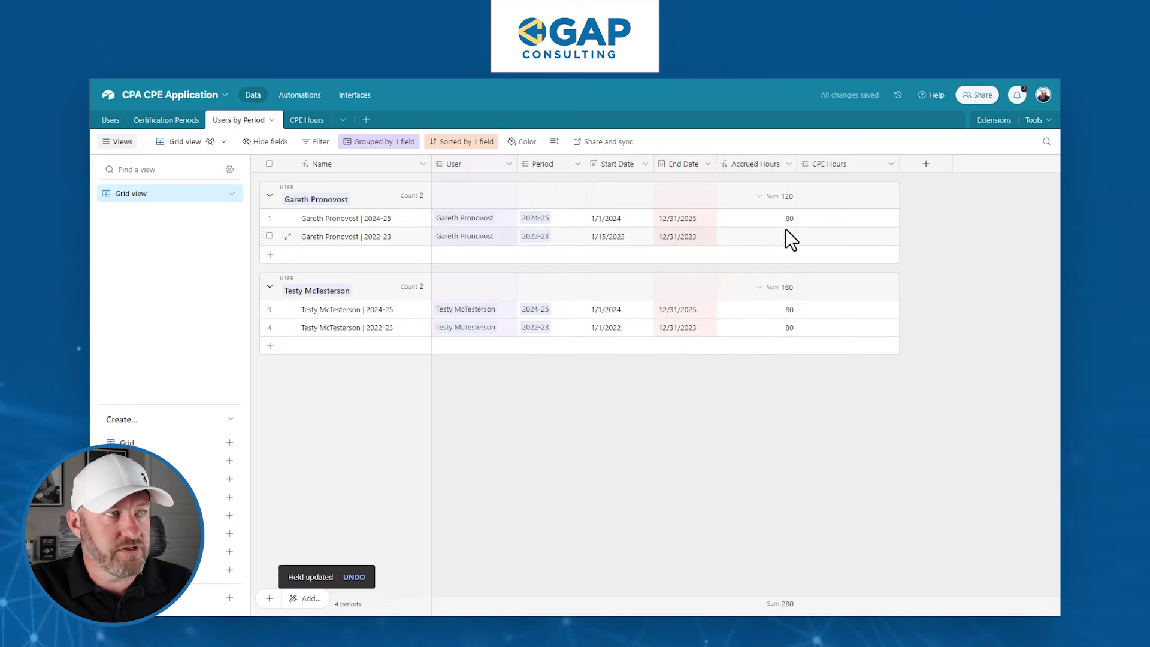
Examine the period, start and end dates, and accrued hours of the first user's 2022-23 record
left_click(606, 236)
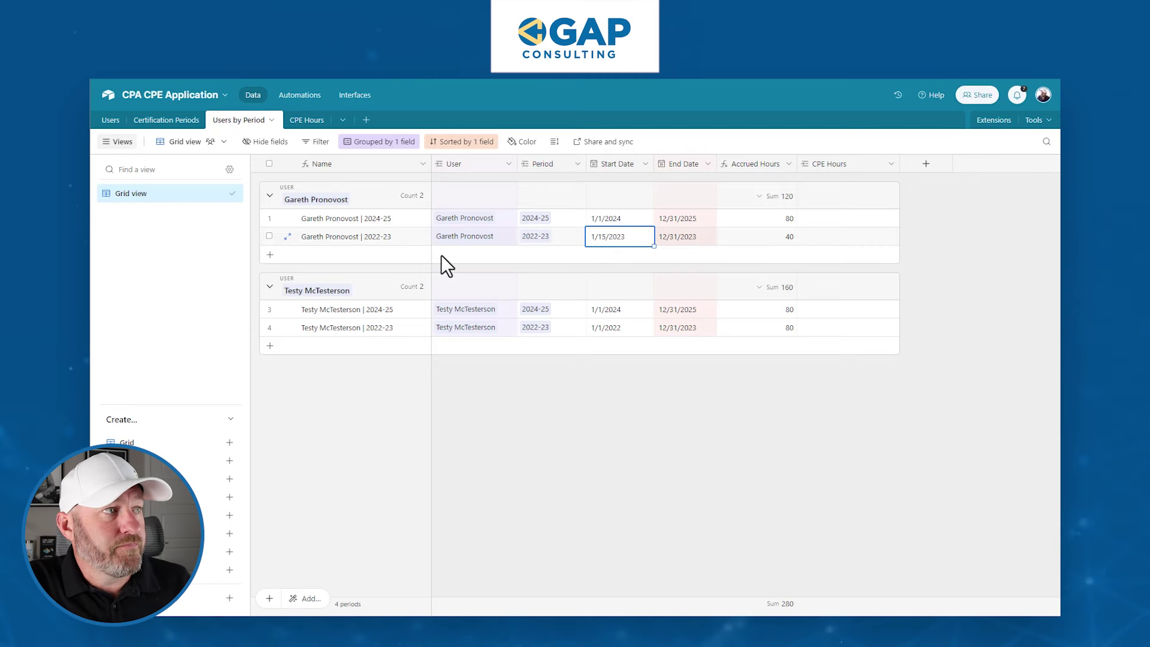
left_click(574, 236)
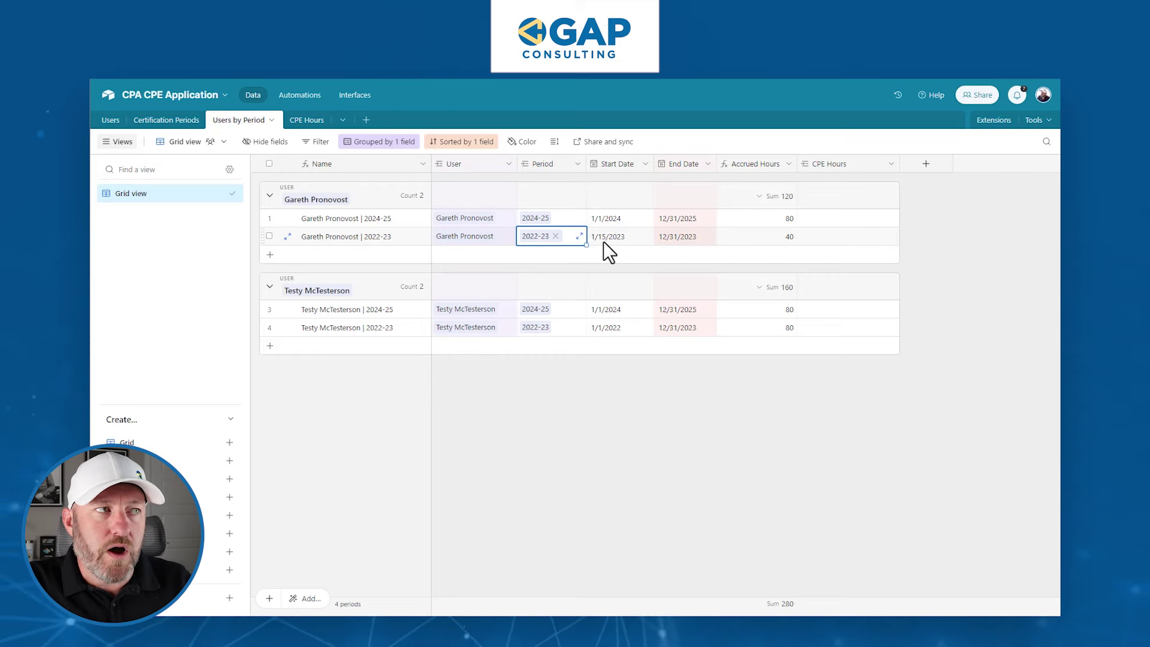
left_click(670, 240)
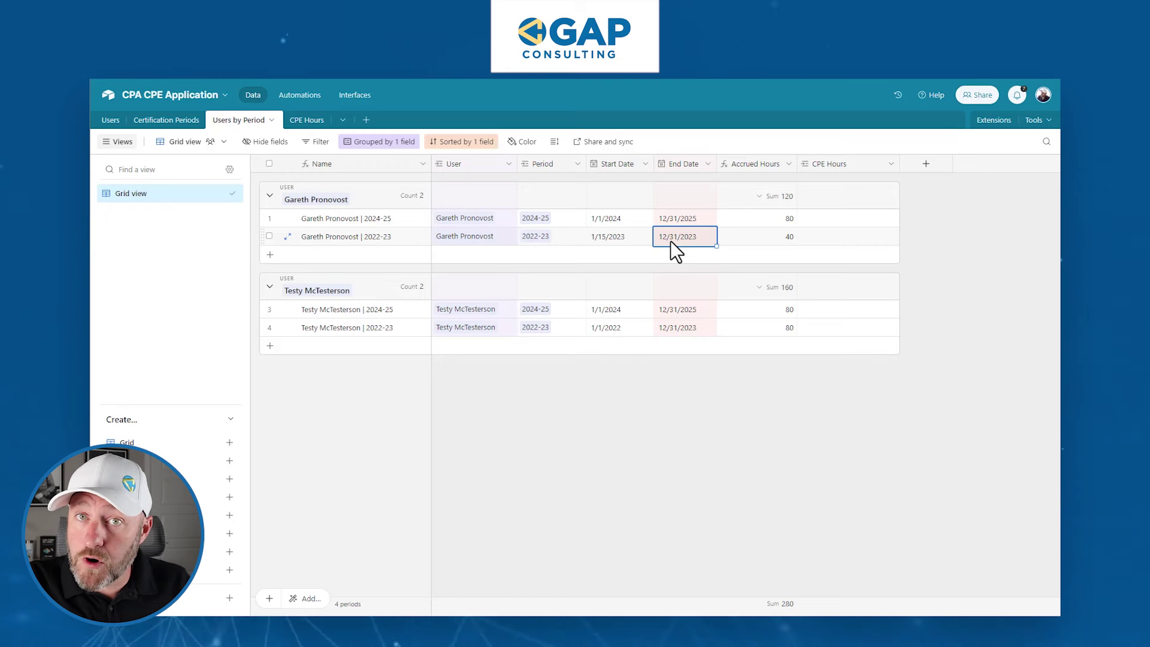
left_click(782, 236)
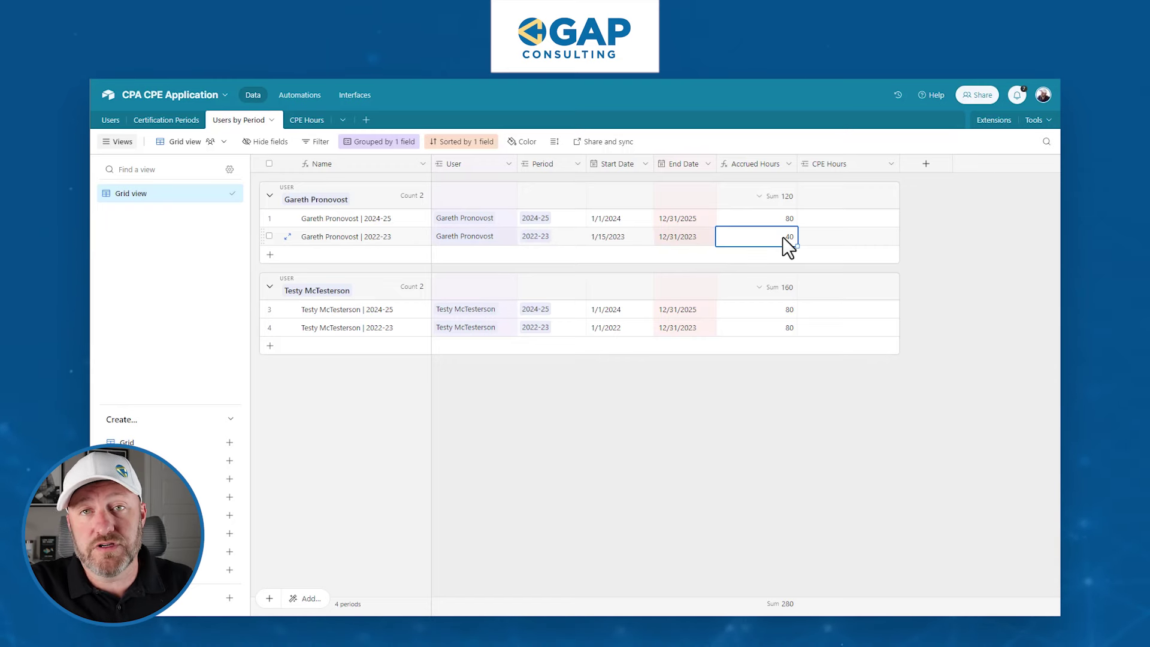
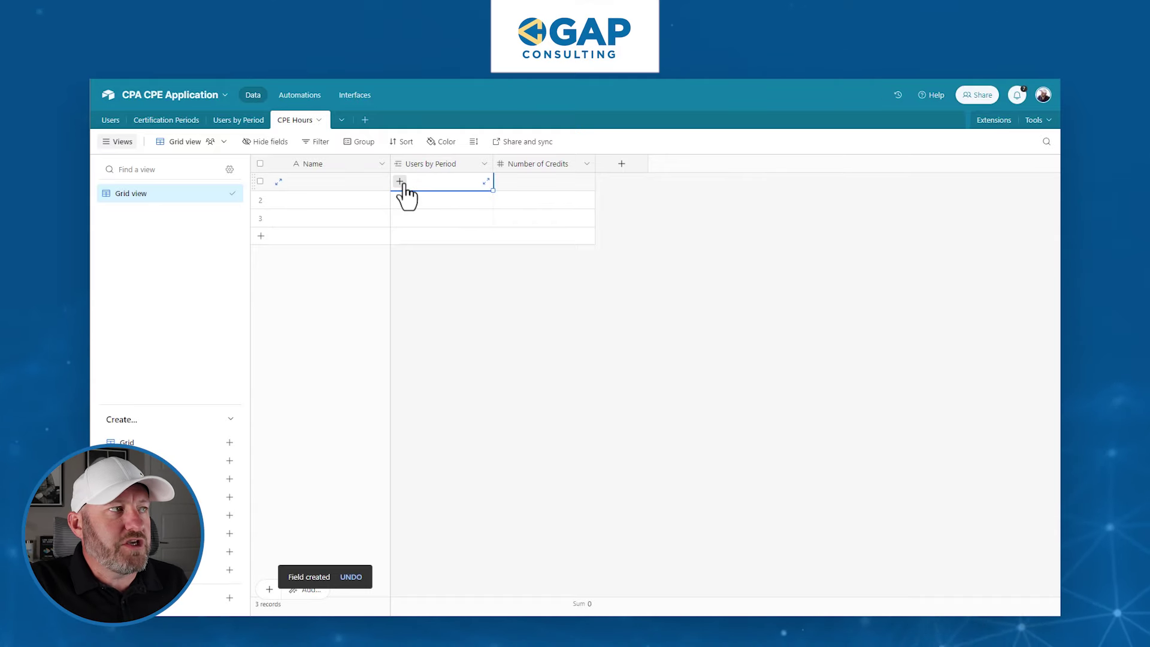
Link the first CPE Hours record to the first user's 2024-25 period and set its Number of Credits to 5
left_click(404, 184)
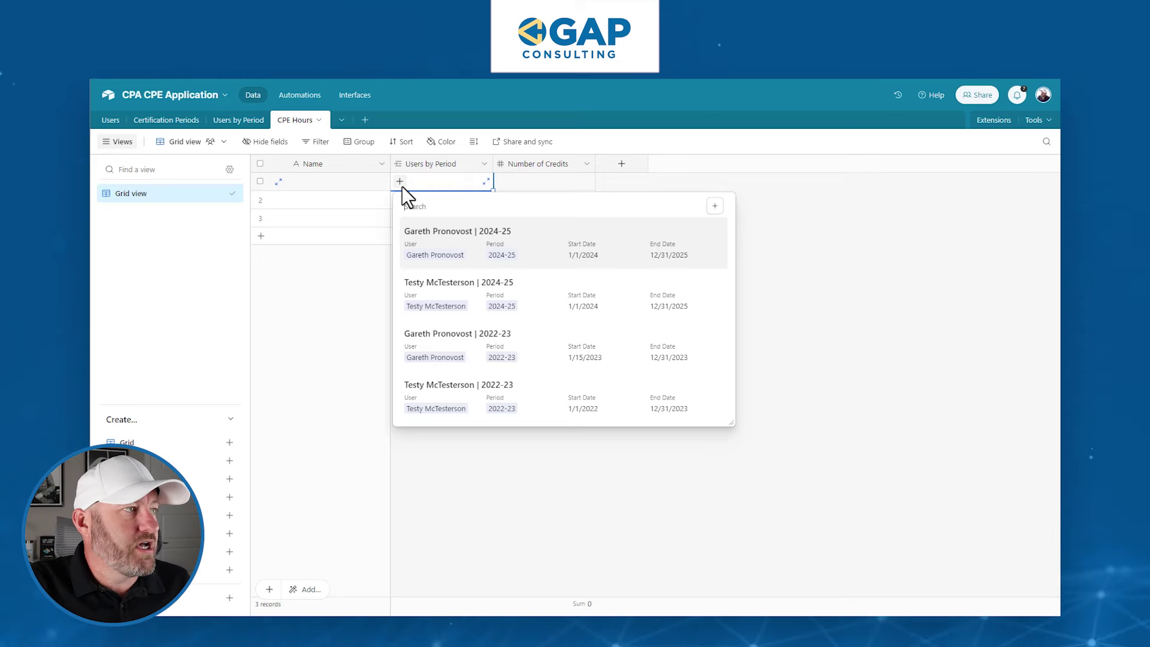
left_click(448, 243)
left_click(518, 184)
type("5")
key("Return")
left_click(622, 164)
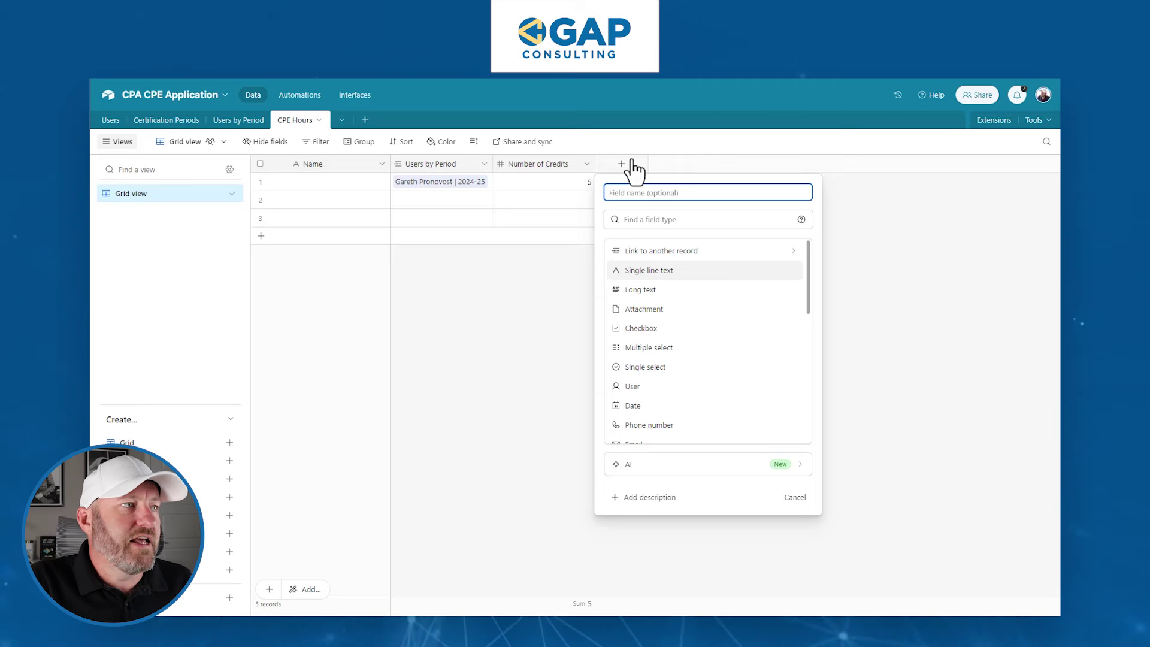
left_click(523, 182)
Fill the same user period link down to the second CPE Hours record and set its Number of Credits to 3
left_click(447, 200)
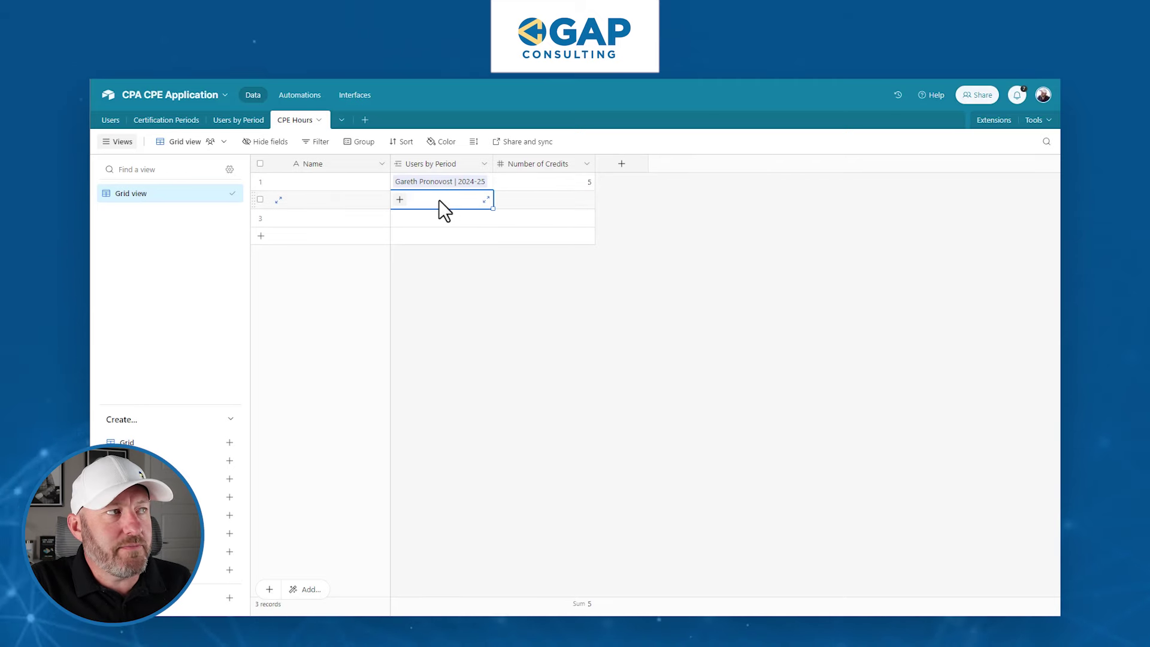
left_click_drag(493, 189, 487, 200)
left_click(522, 207)
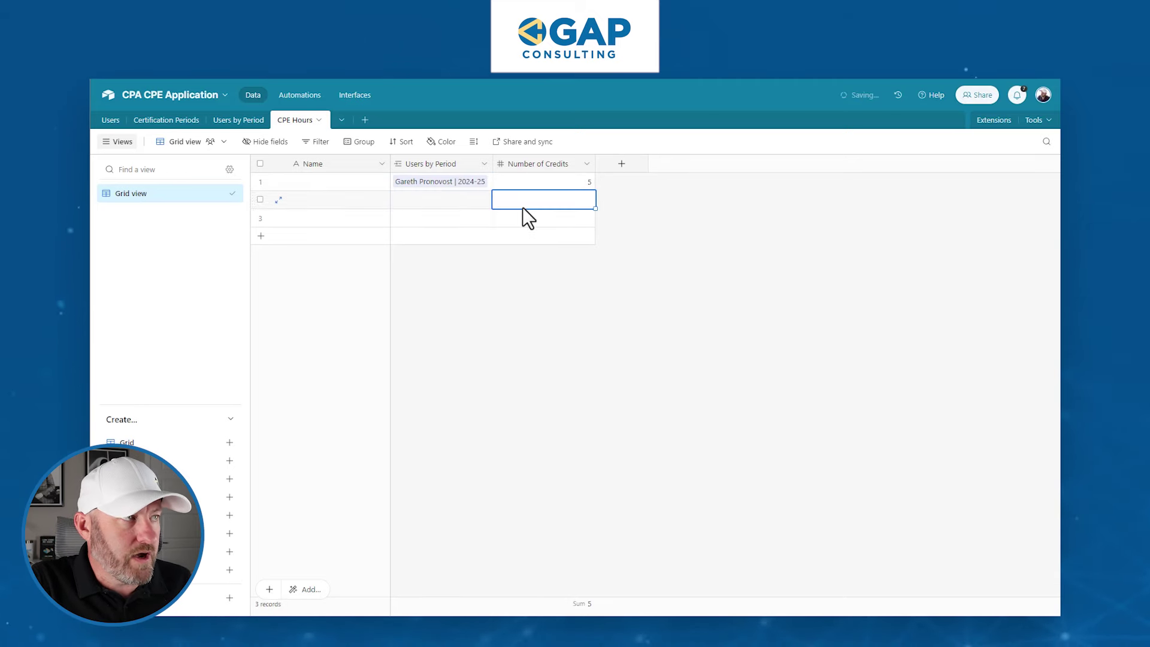
type("3")
key("Return")
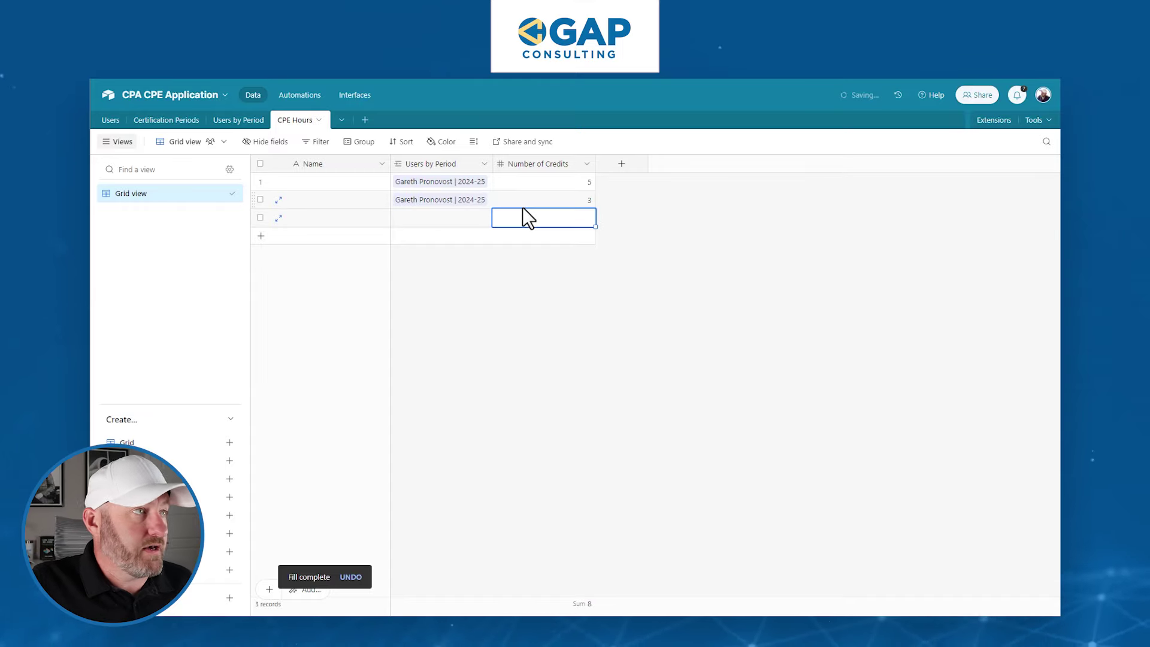
Add a Credits Earned rollup field to Users by Period using SUM(values) on Number of Credits from CPE Hours, and narrow its column
left_click(252, 122)
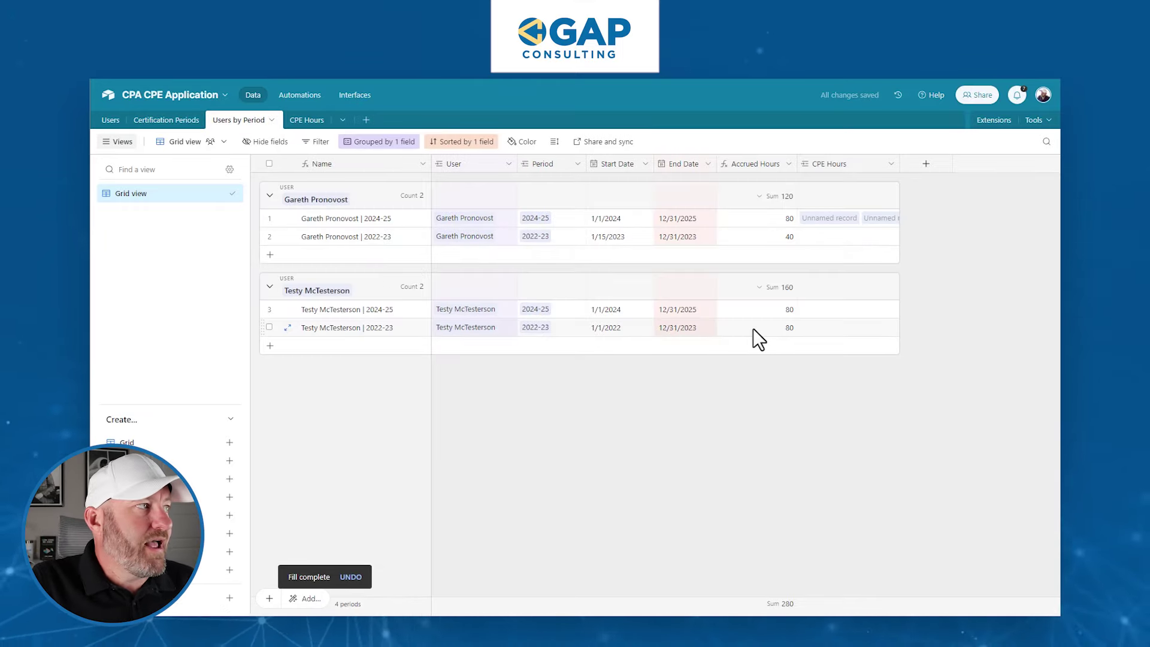
left_click(928, 165)
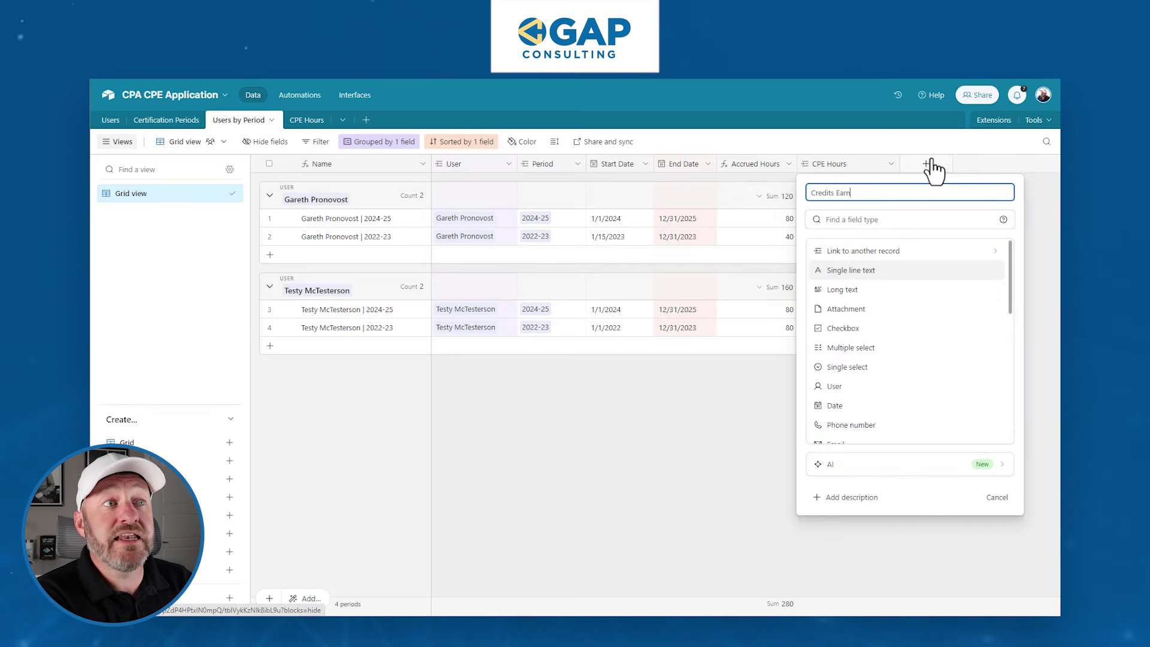
key("Tab")
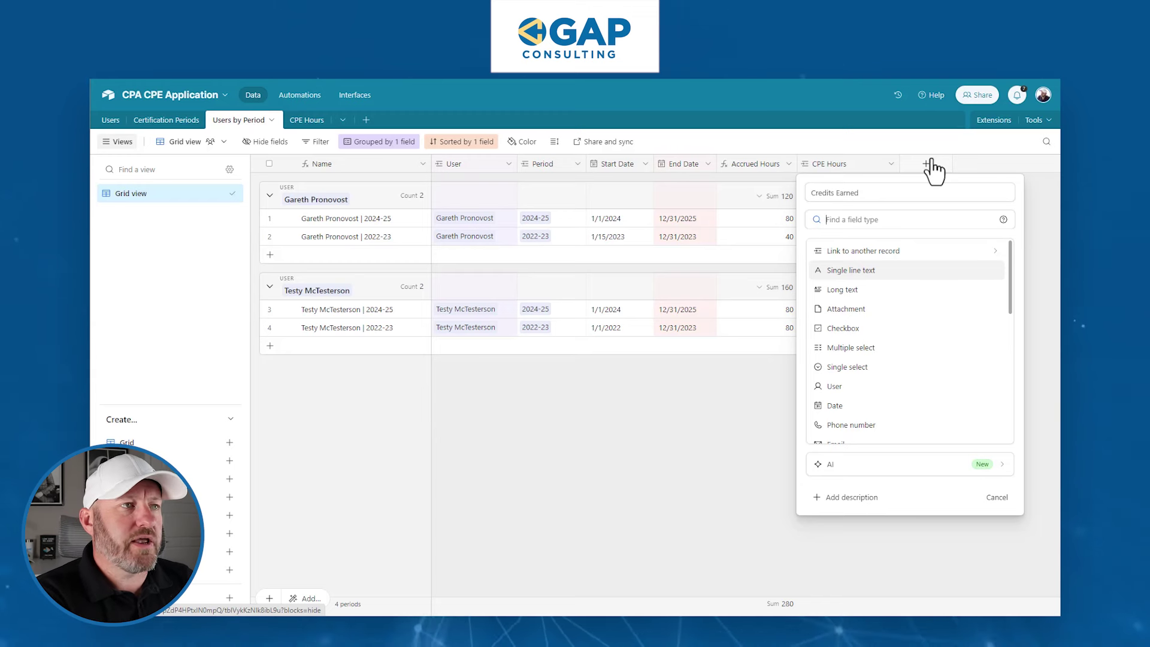
type("roll")
key("Return")
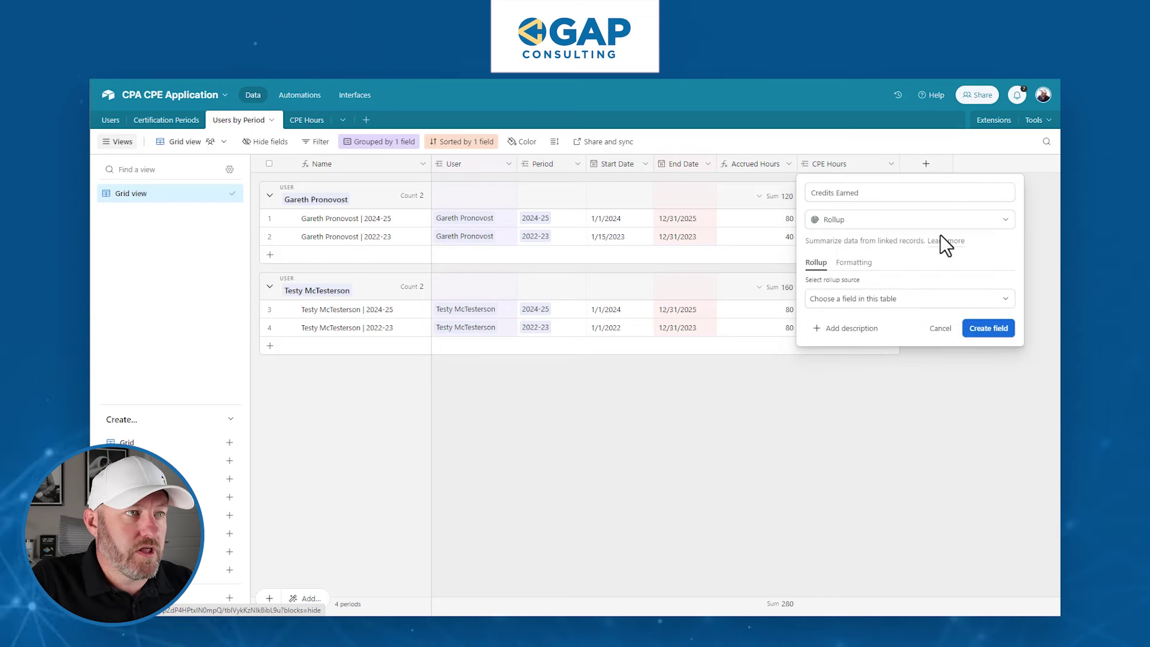
left_click(898, 303)
left_click(849, 384)
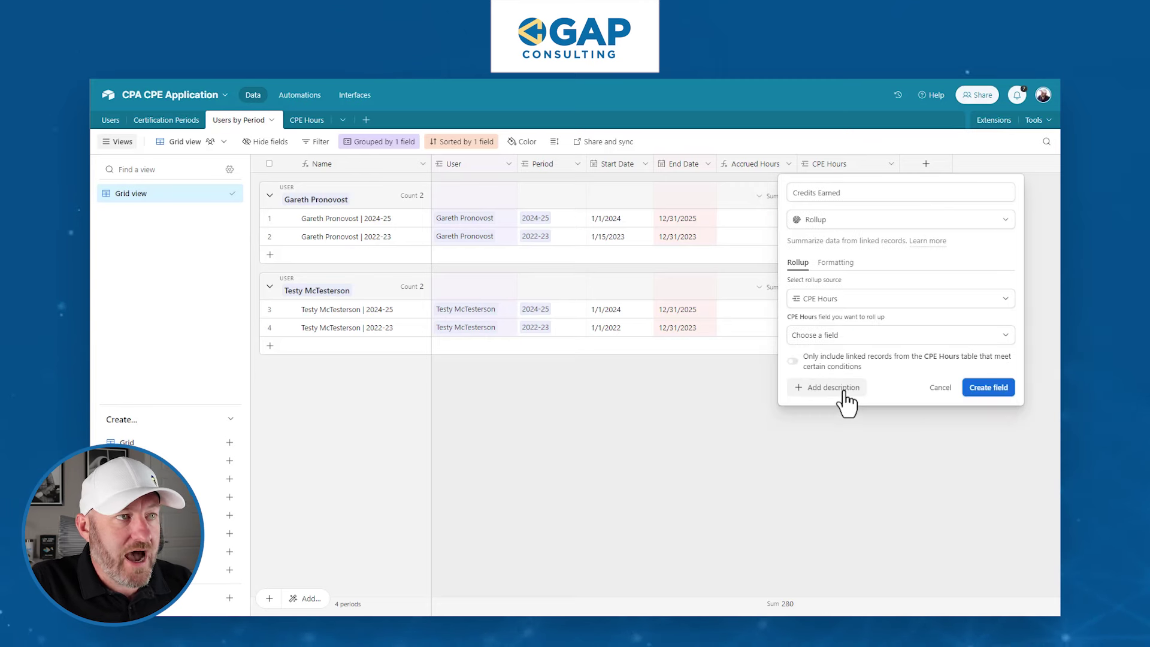
left_click(839, 336)
left_click(846, 419)
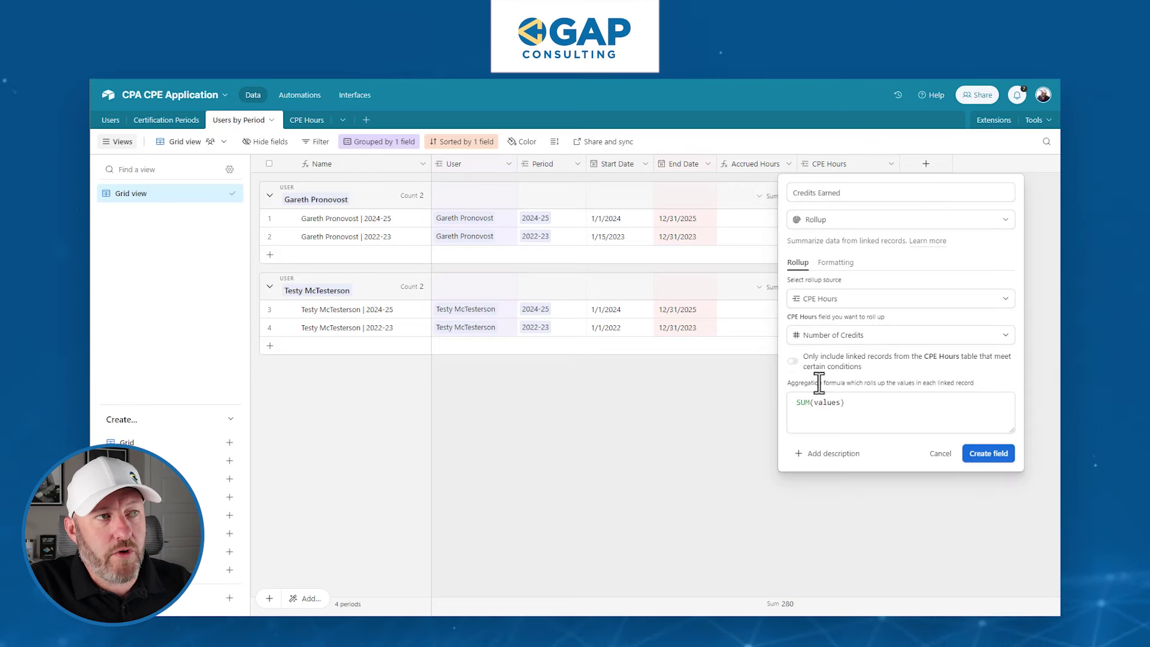
left_click(995, 455)
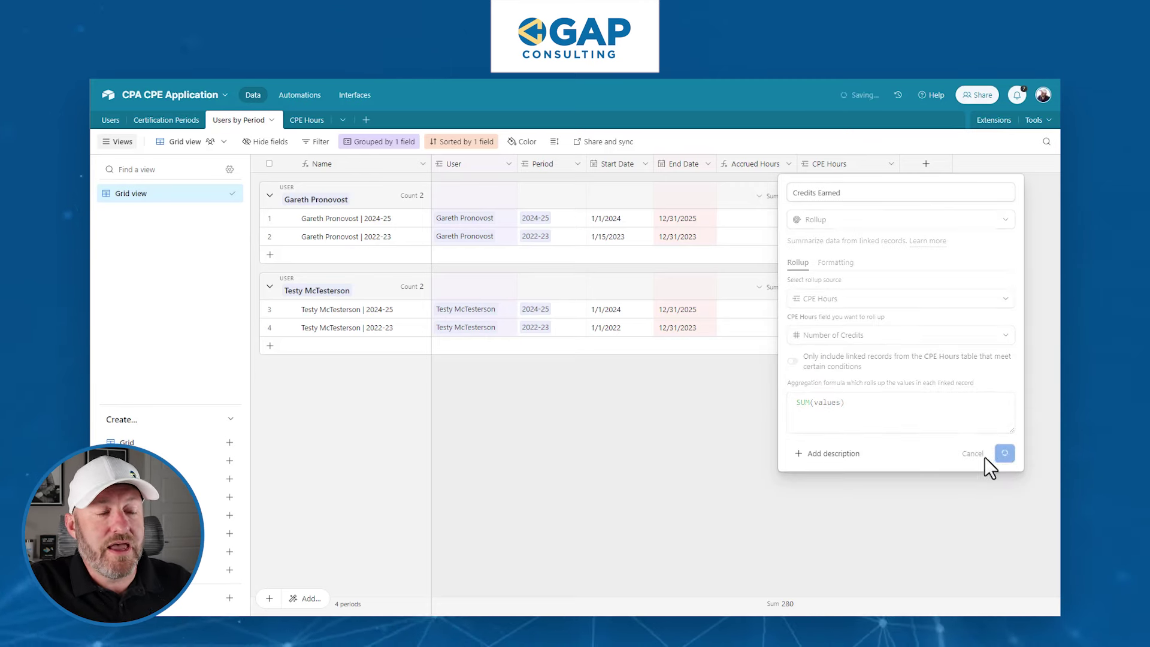
left_click_drag(1001, 165, 985, 167)
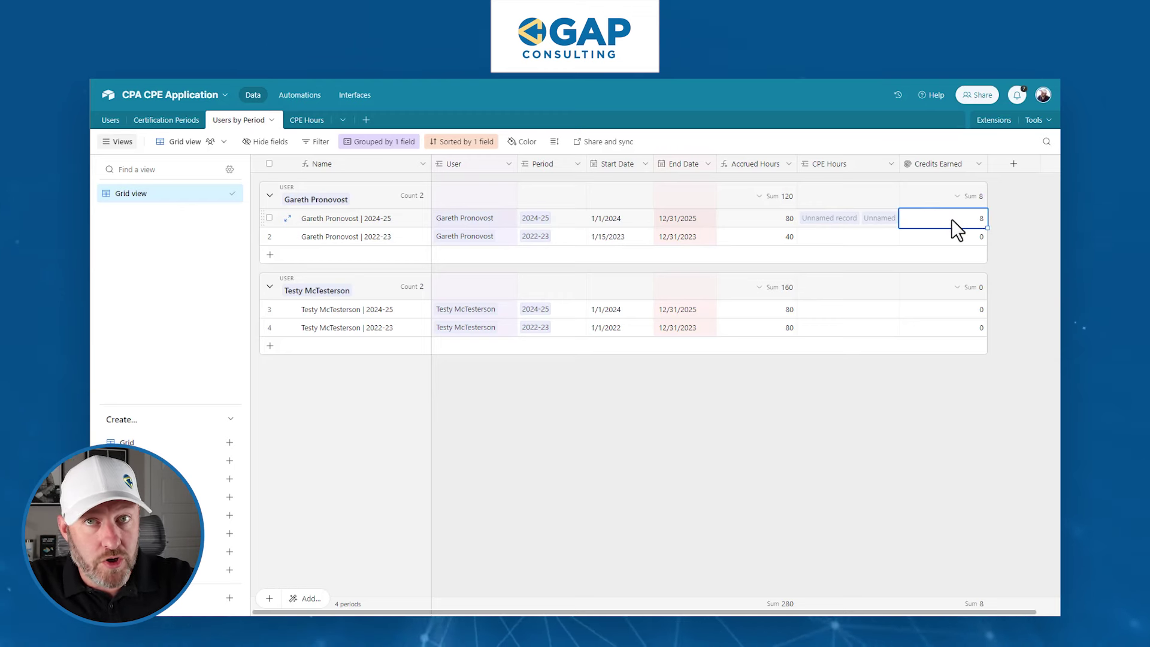
Review the accrued hours of the first user's 2024-25 record and the periods defined in the Certification Periods table
left_click(759, 220)
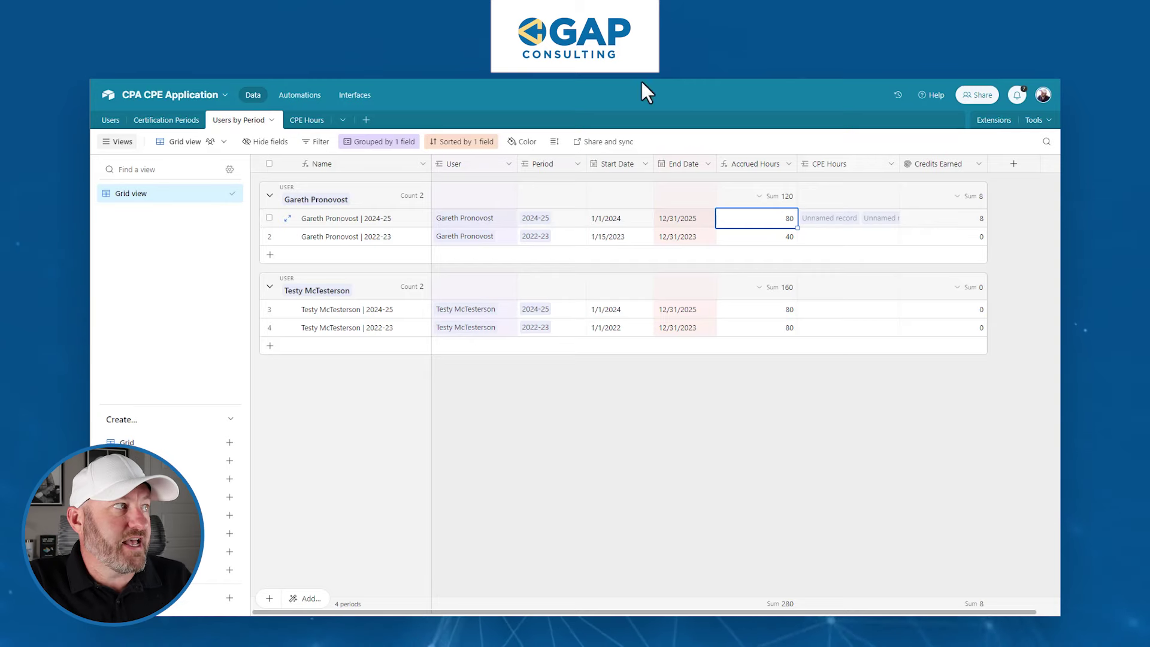
left_click(180, 119)
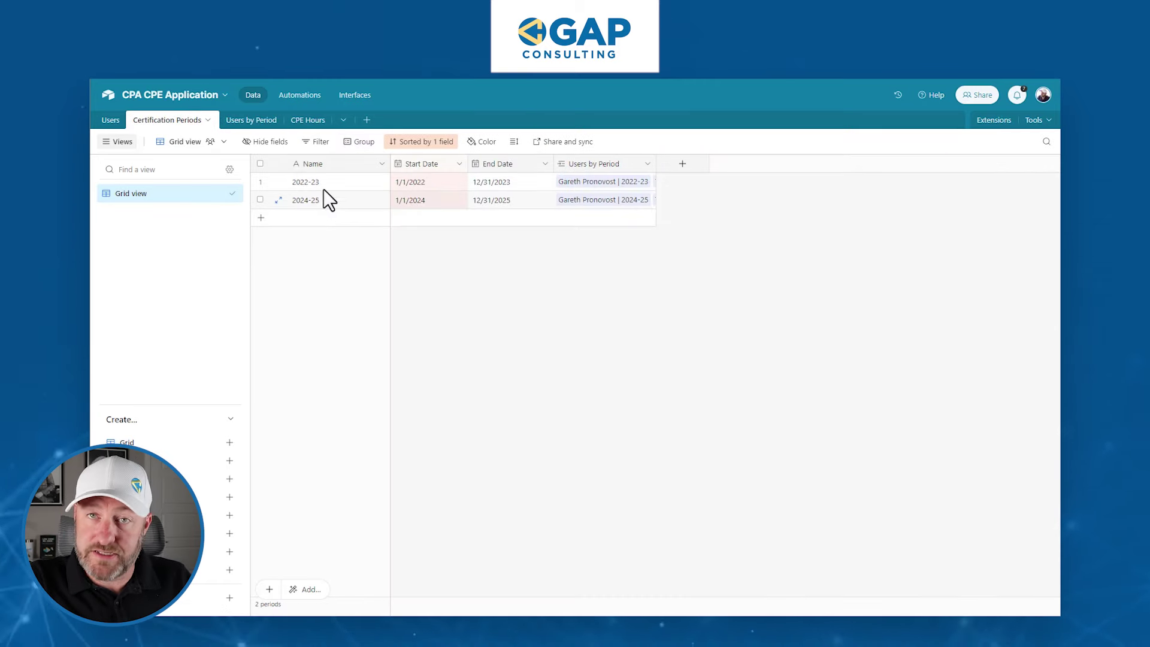
left_click(243, 121)
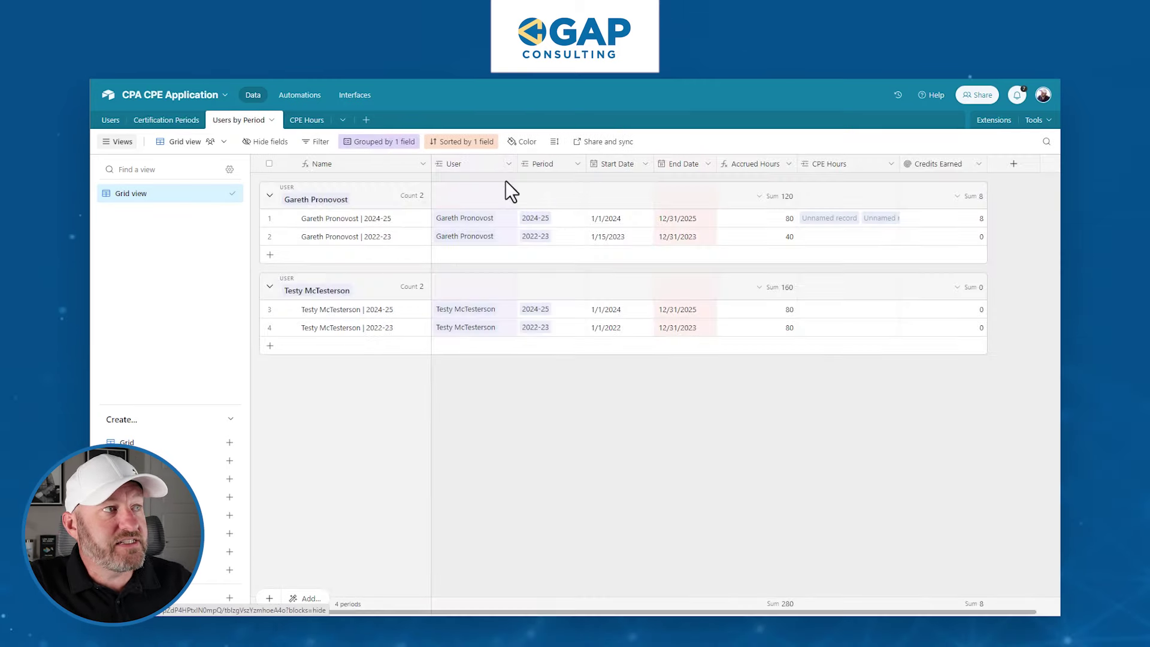
Widen the Users by Period column slightly in the CPE Hours table, and return to the Users by Period table
left_click(295, 123)
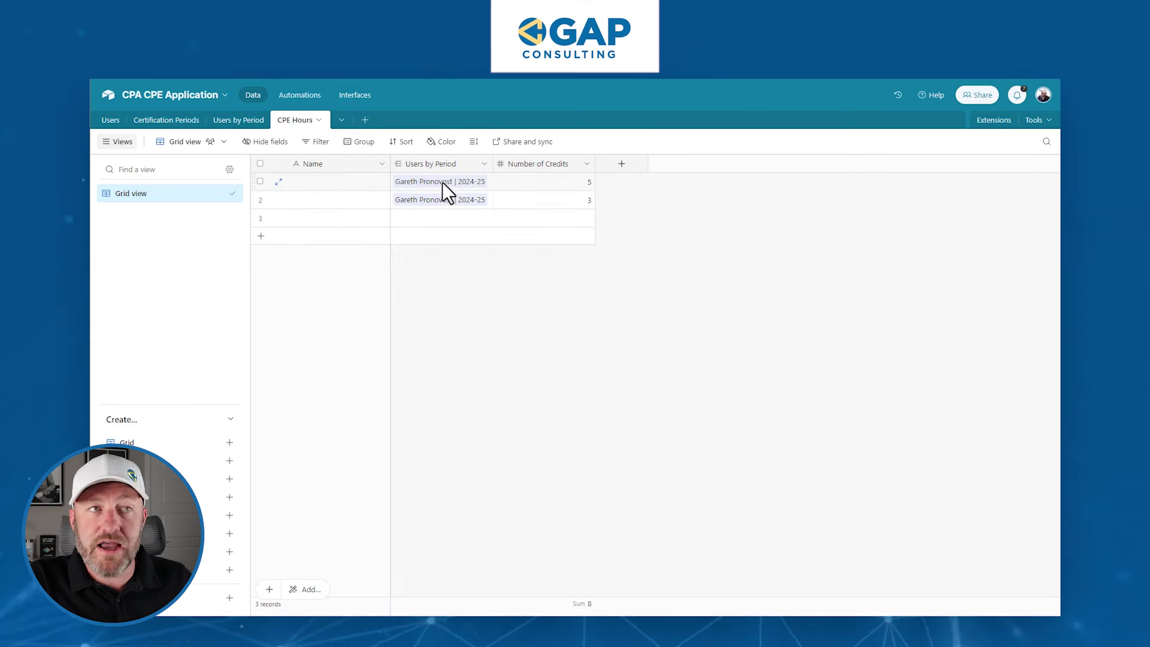
left_click_drag(493, 163, 499, 164)
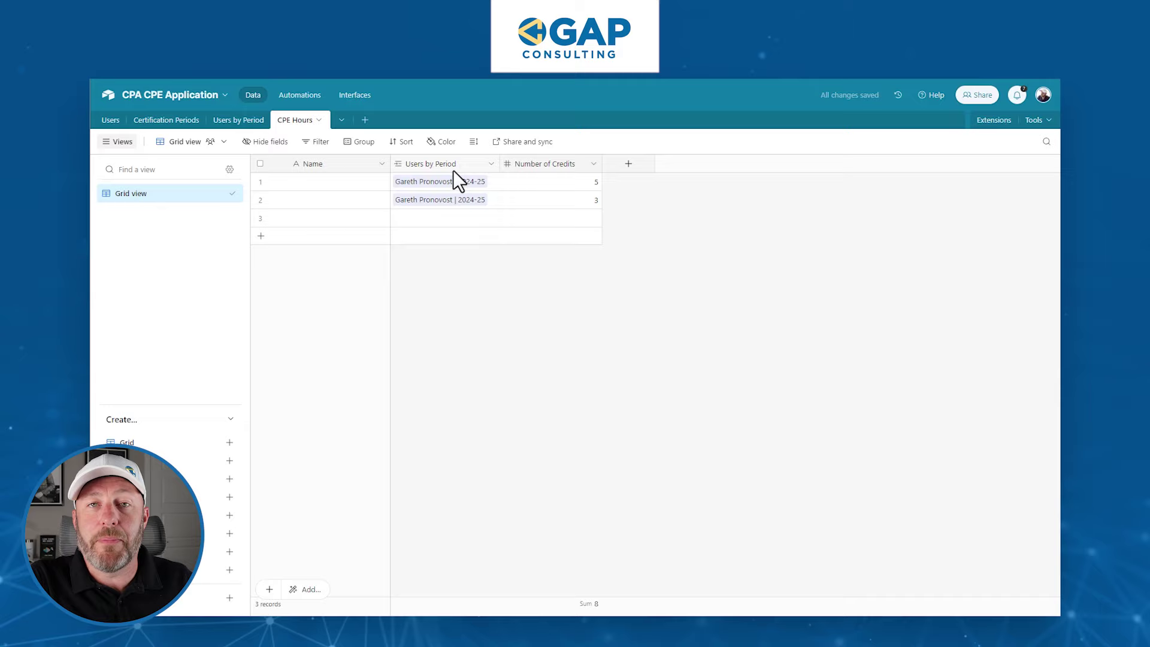
left_click(245, 121)
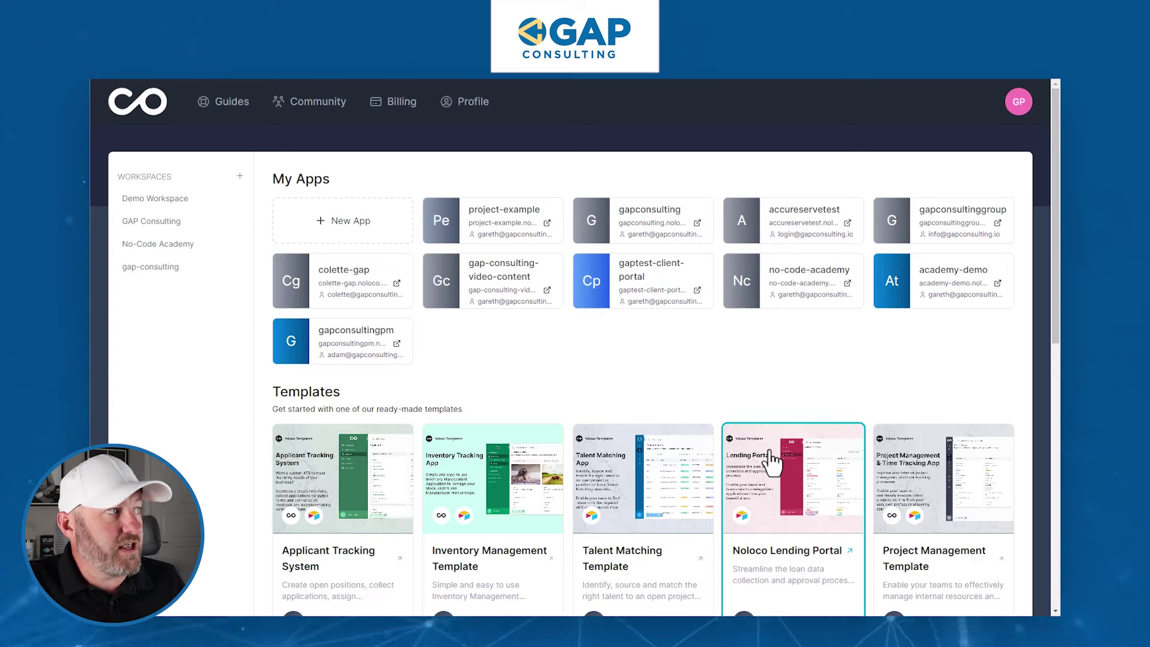
Switch to Noloco and create a new app from an Airtable base, named cpeforcpas, in the GAP Consulting workspace
left_click(312, 240)
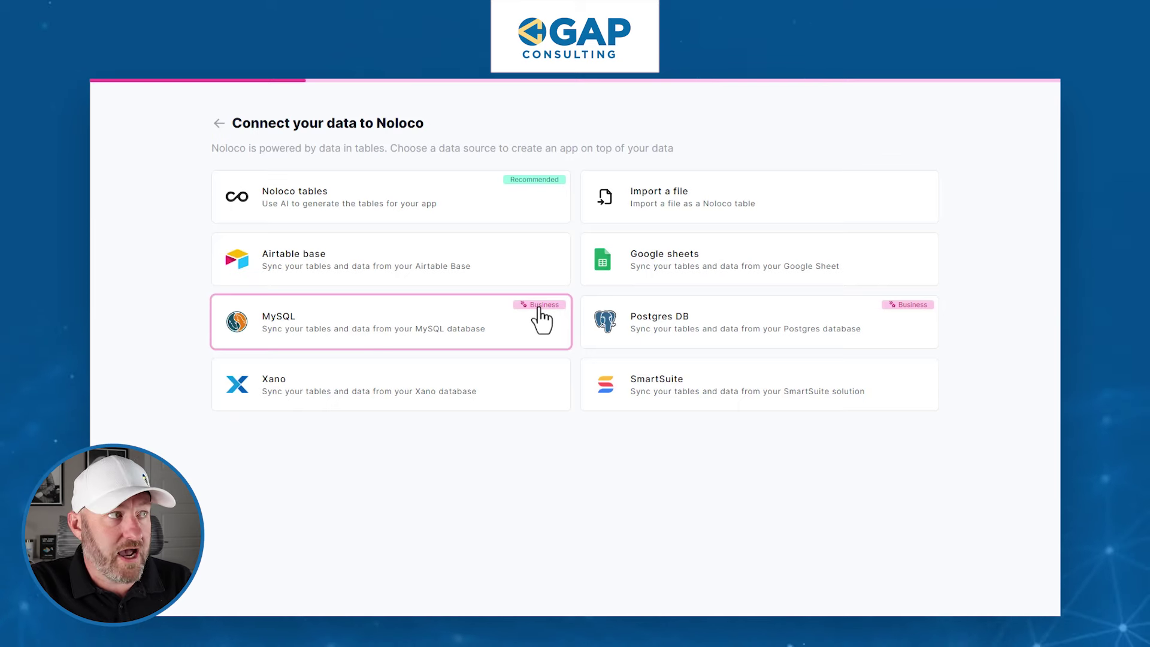
left_click(429, 267)
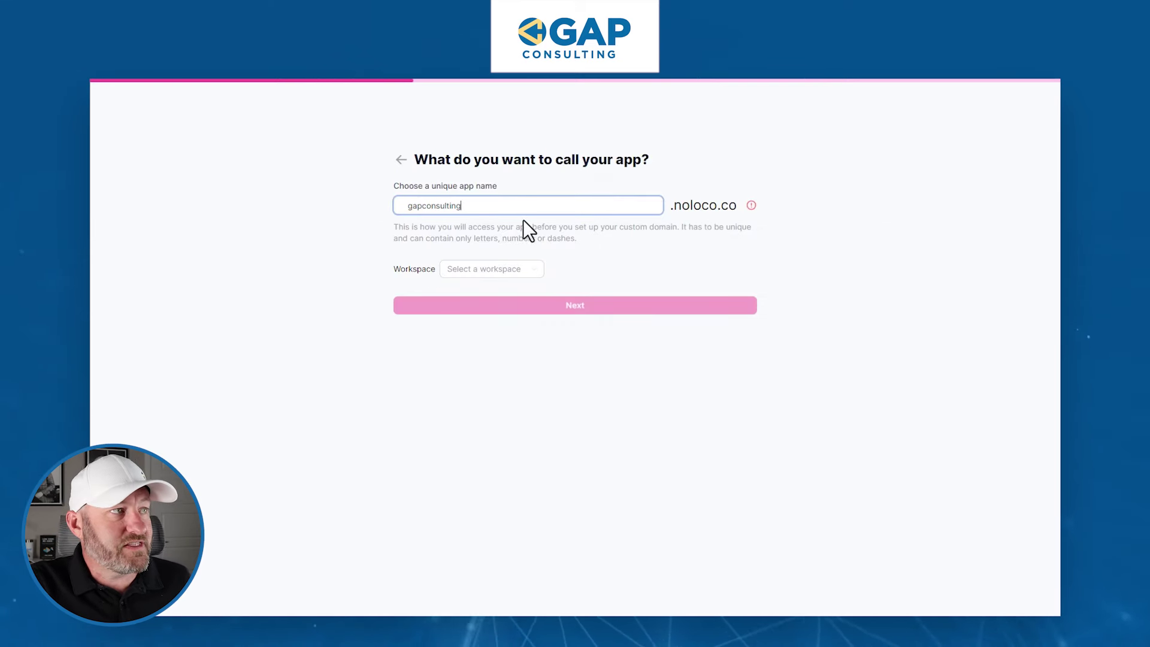
double_click(486, 206)
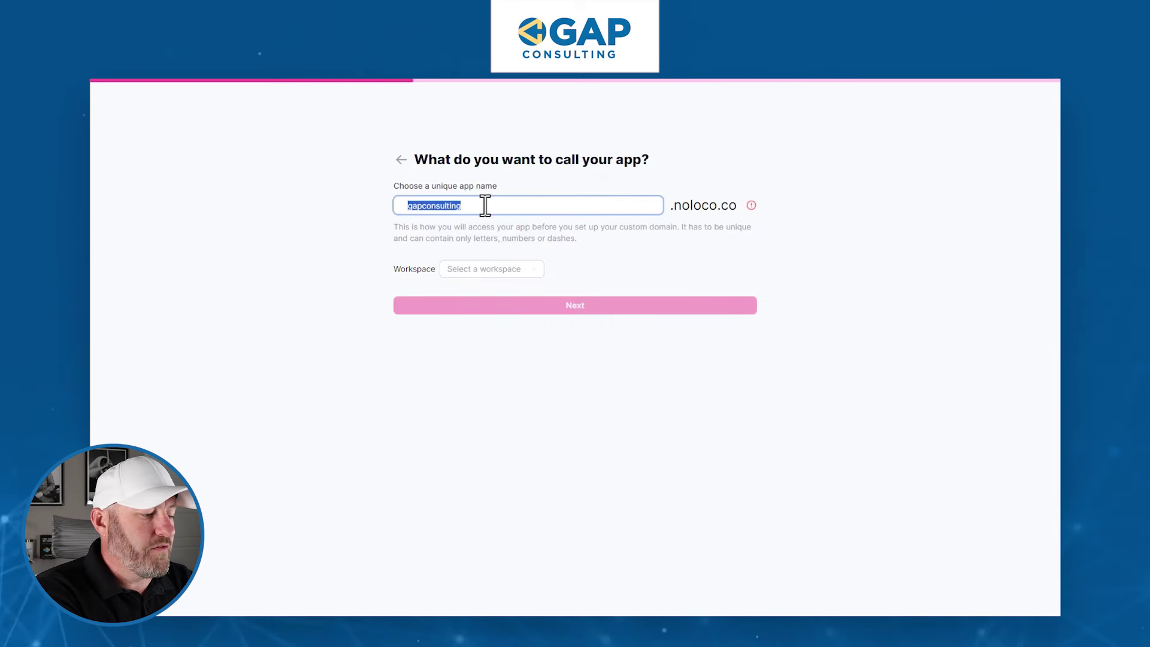
type("cpeforcpas")
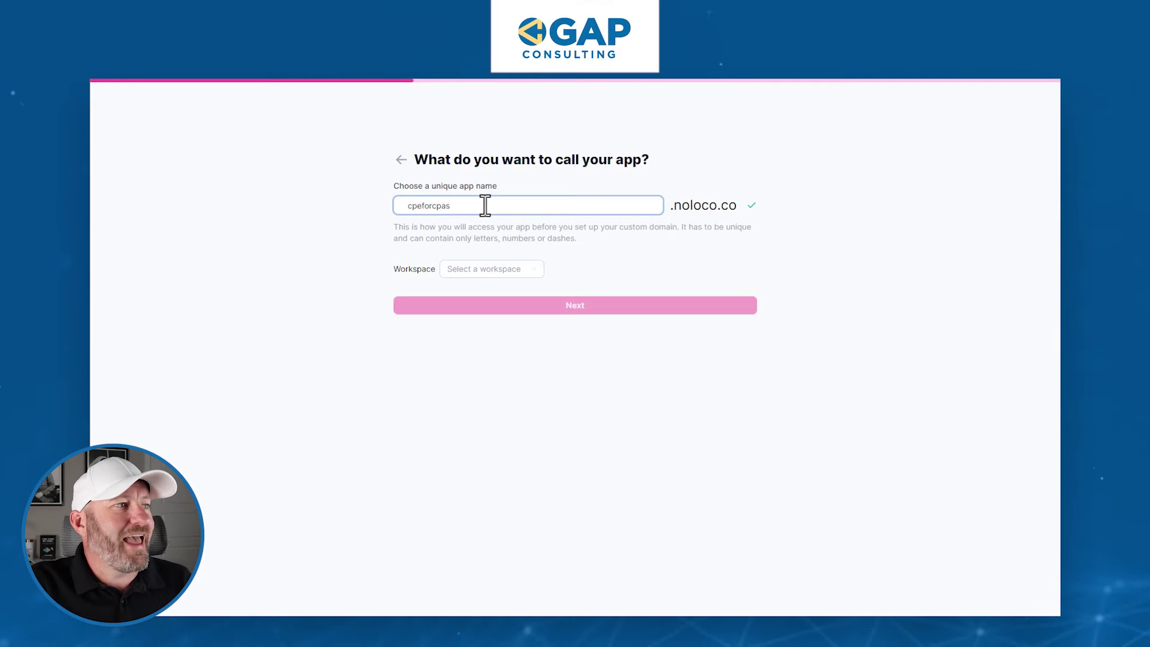
left_click(502, 268)
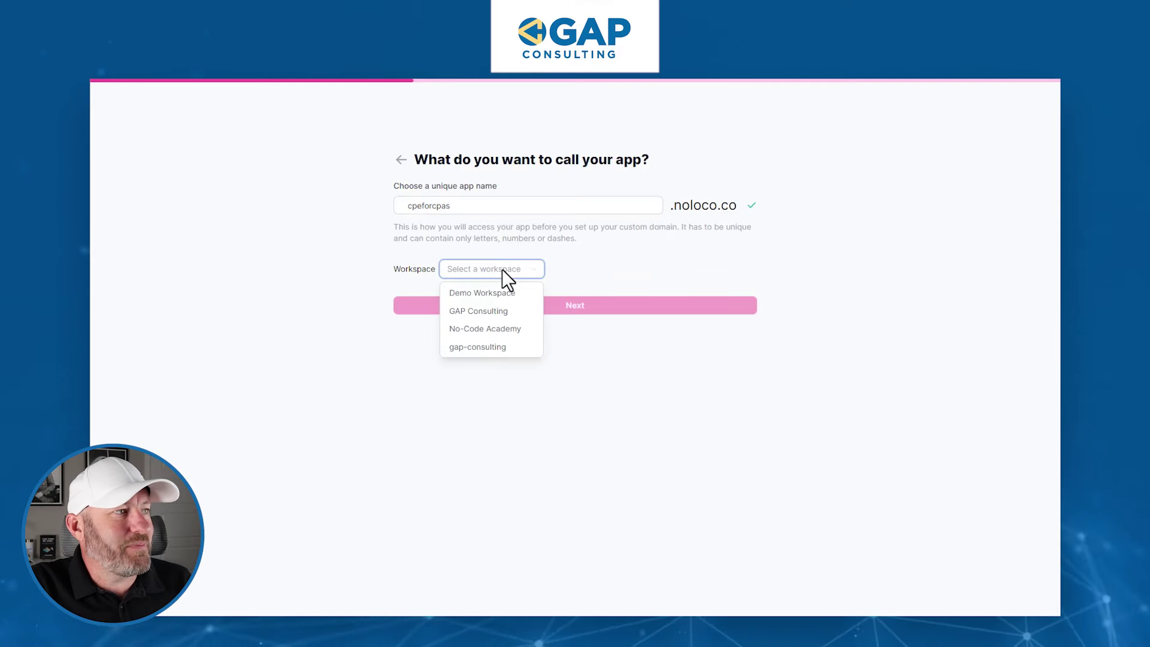
left_click(500, 311)
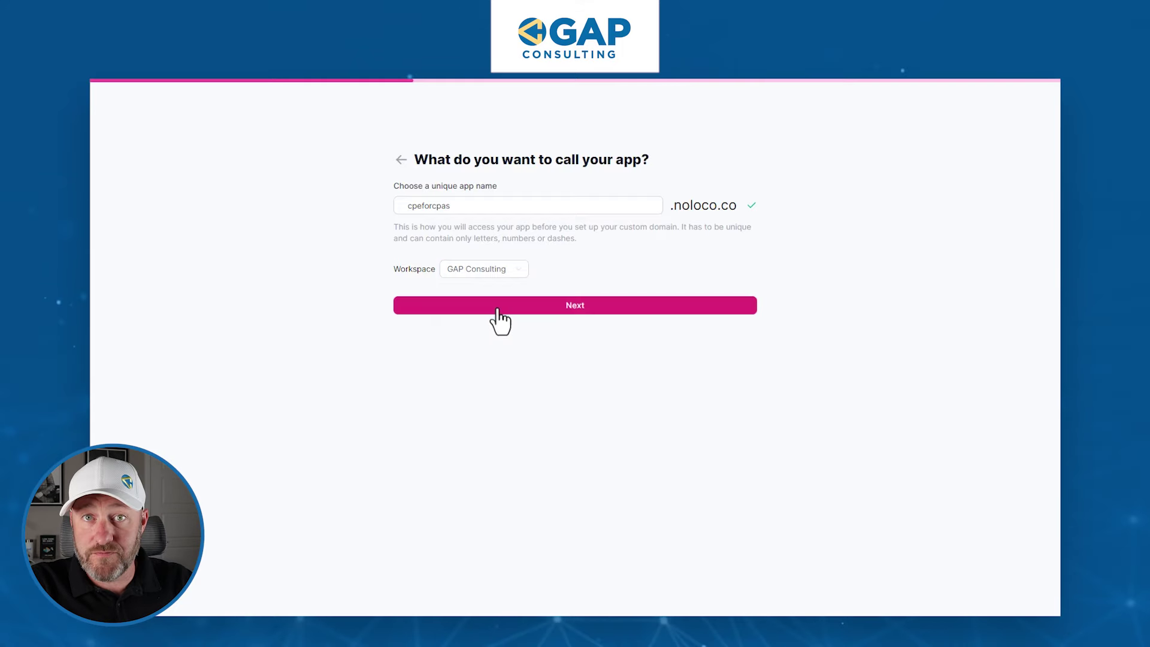
left_click(497, 310)
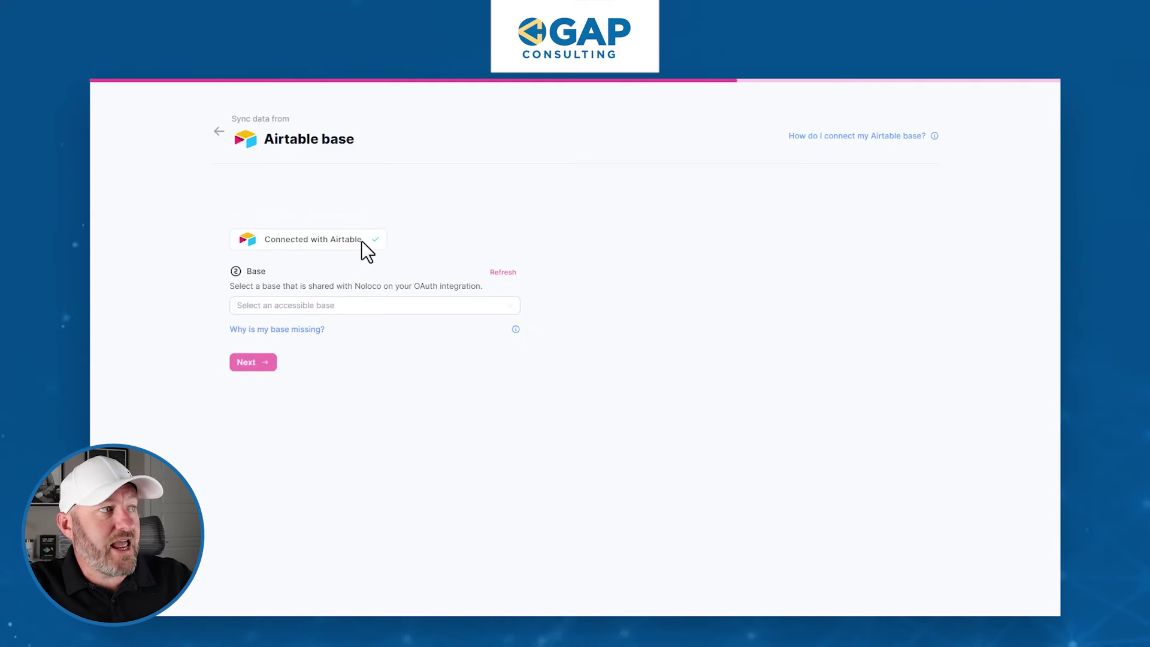
Check which bases are accessible to Noloco, and open the access settings of the Noloco third-party integration in Airtable
left_click(344, 304)
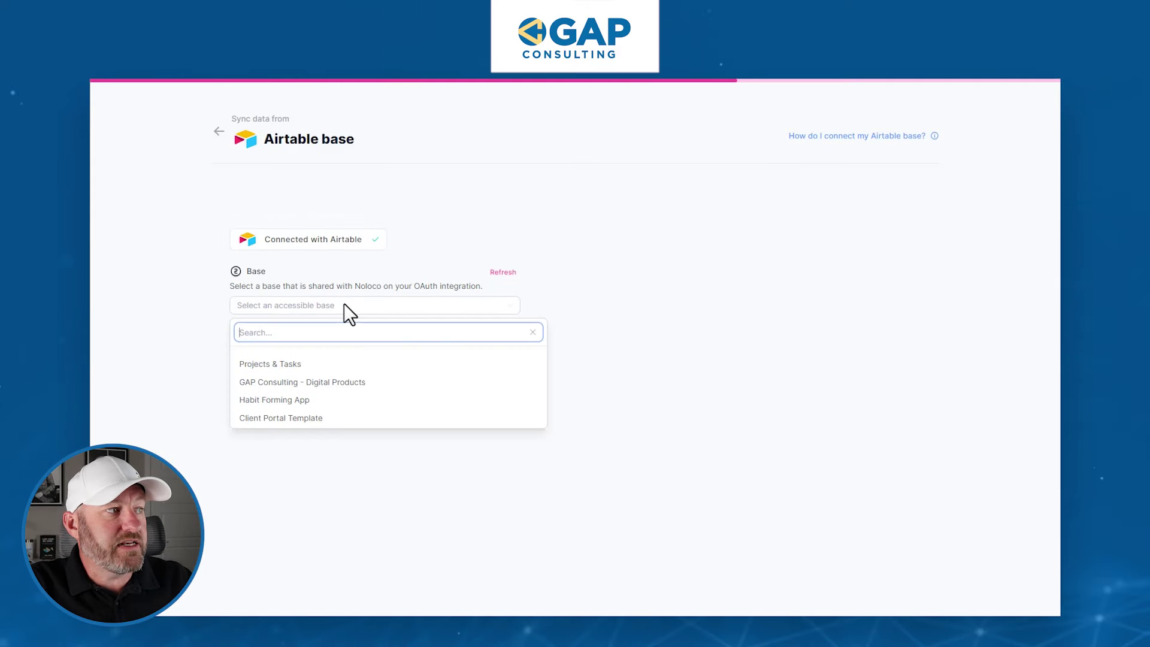
left_click(344, 304)
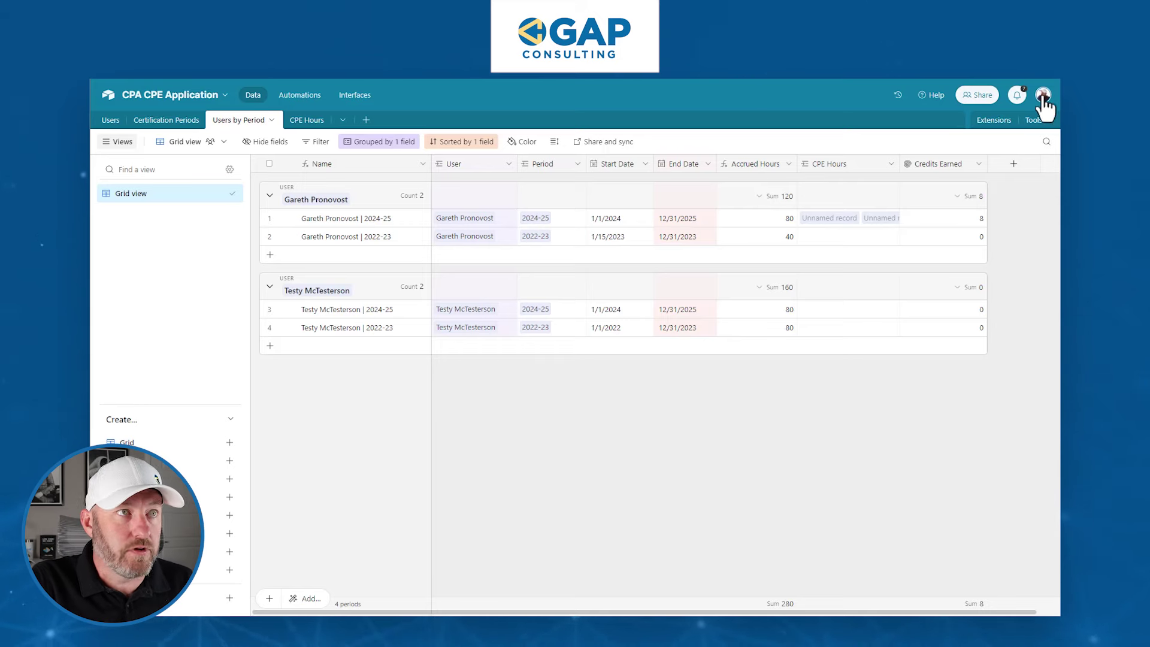
left_click(1043, 96)
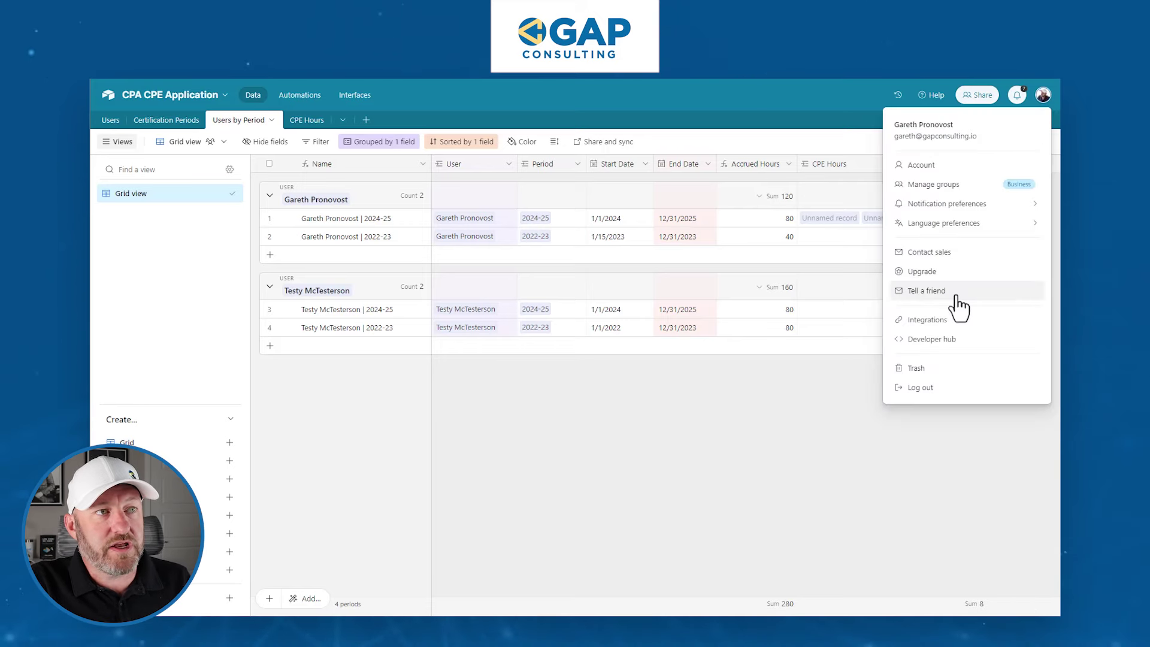
left_click(950, 327)
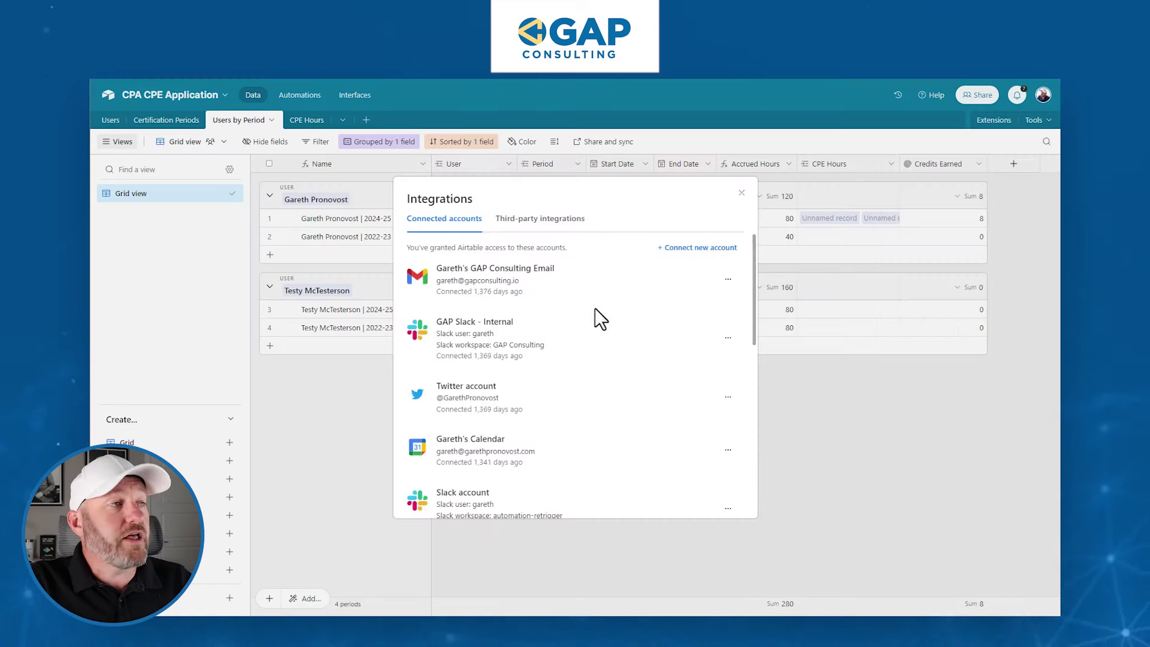
left_click(552, 220)
scroll(575, 314, "down", 4)
scroll(574, 323, "down", 2)
scroll(570, 323, "up", 2)
scroll(570, 323, "down", 2)
left_click(578, 387)
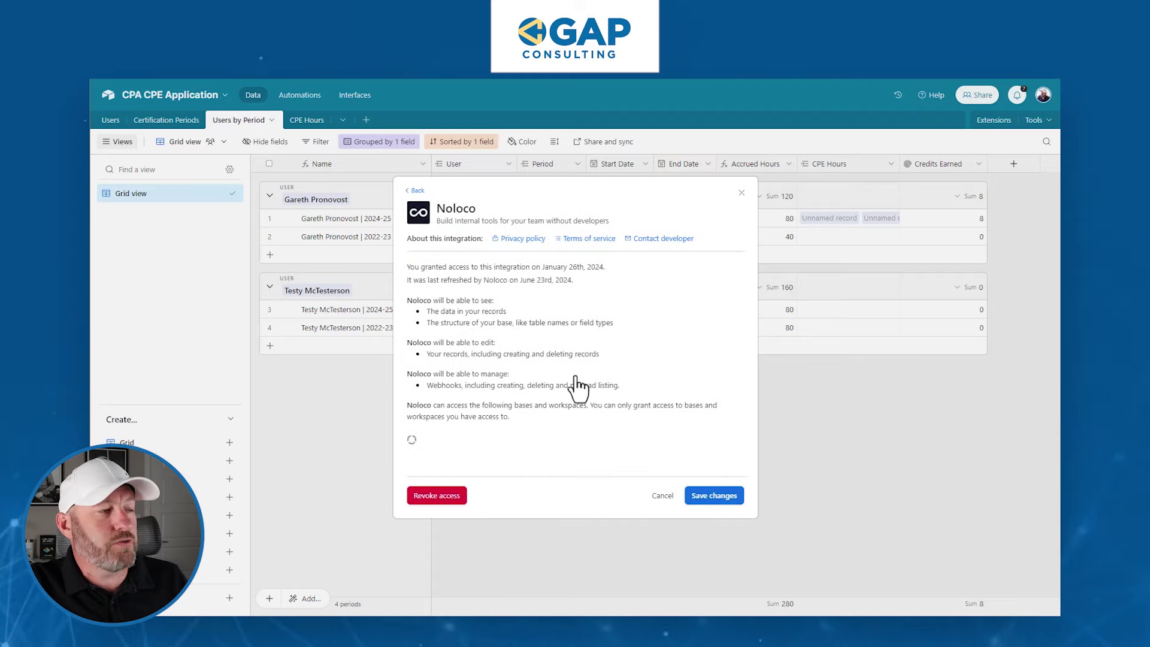
Grant the Noloco integration access to the CPA CPE Application base and save the changes
scroll(578, 376, "down", 3)
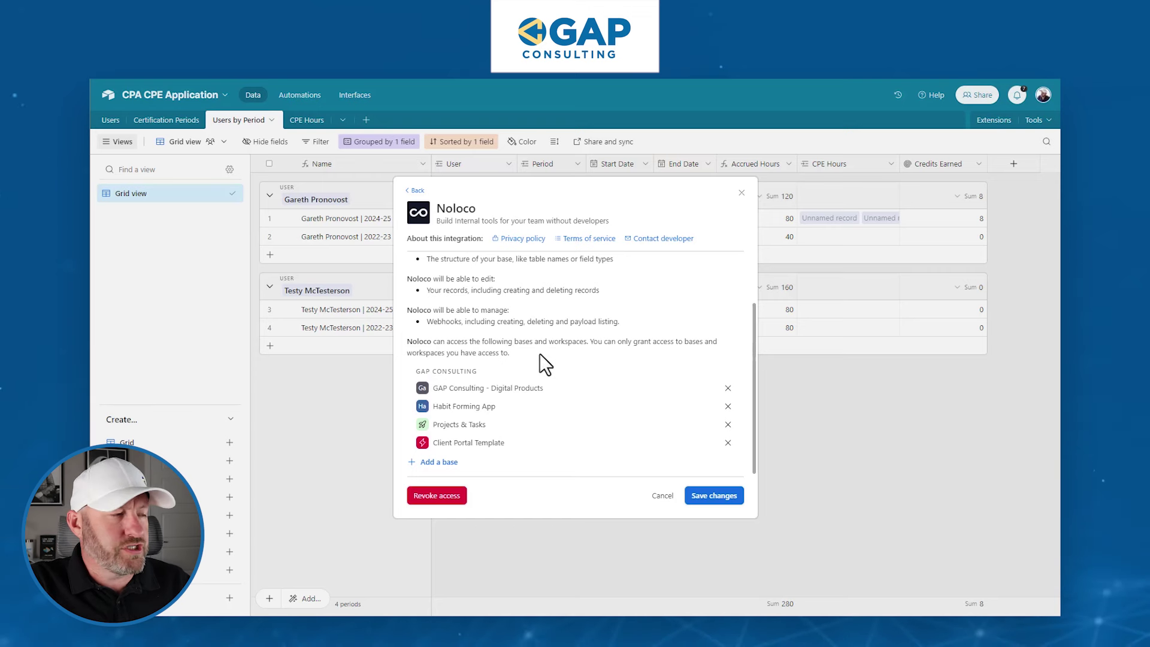
left_click(447, 461)
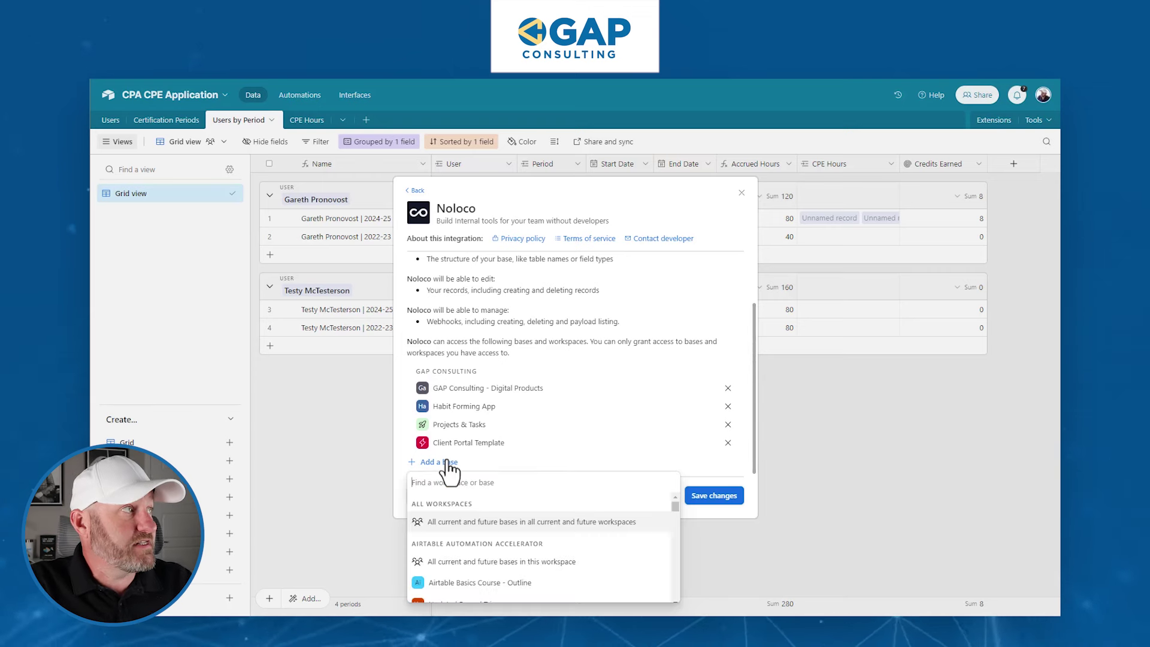
type("cpa")
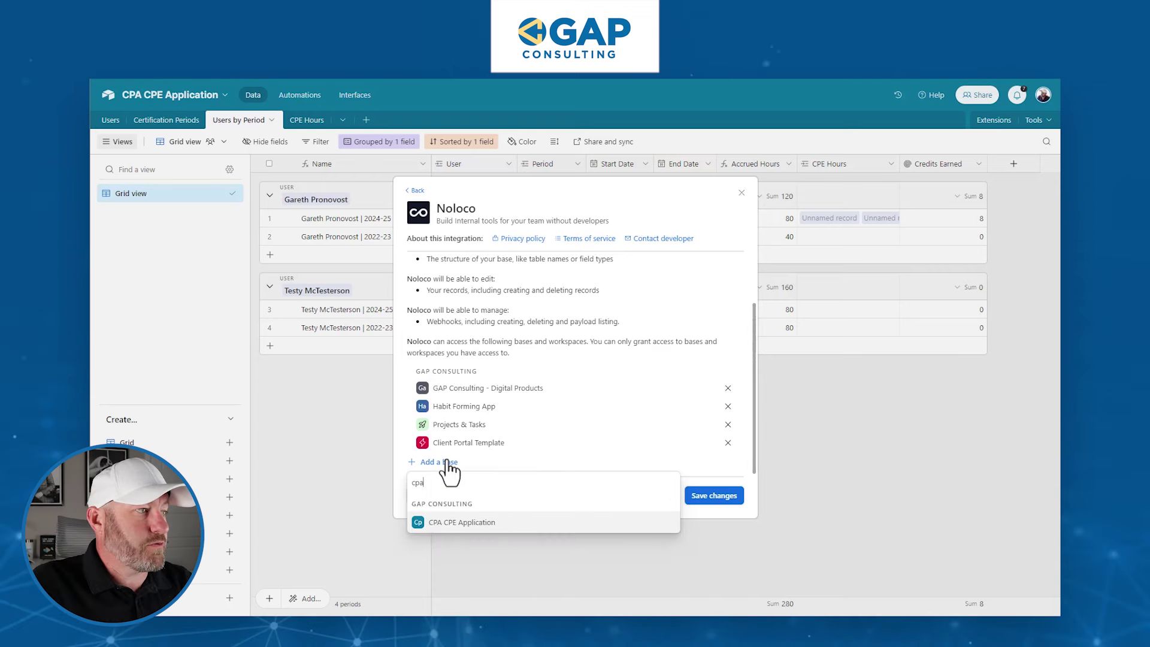
left_click(459, 523)
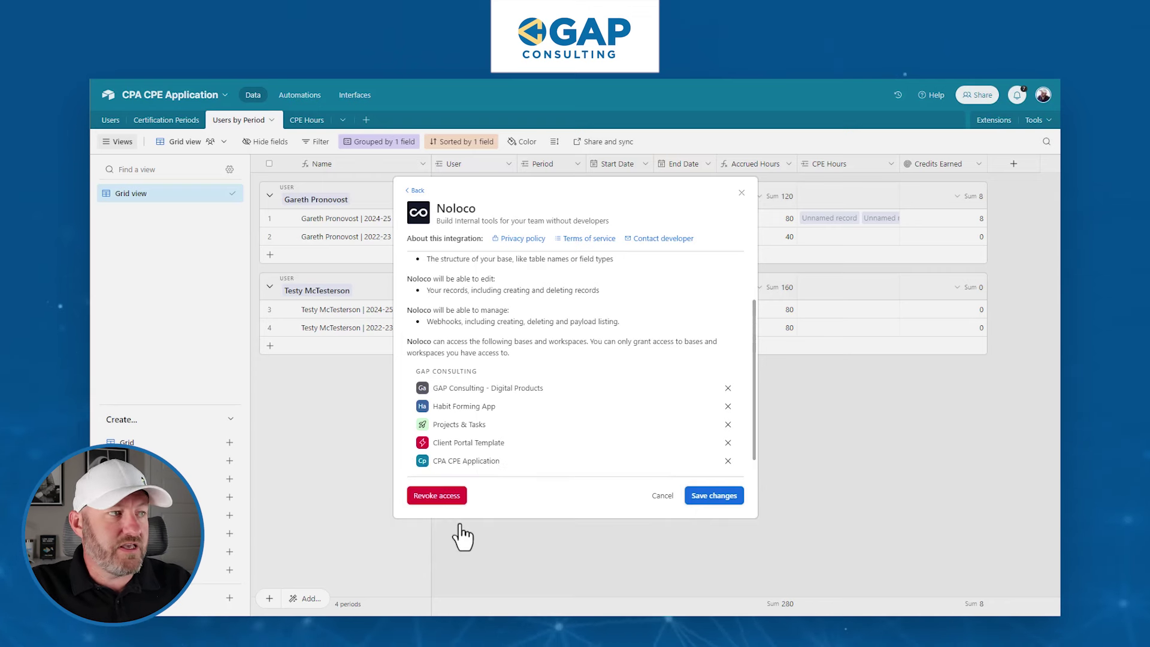
left_click(708, 500)
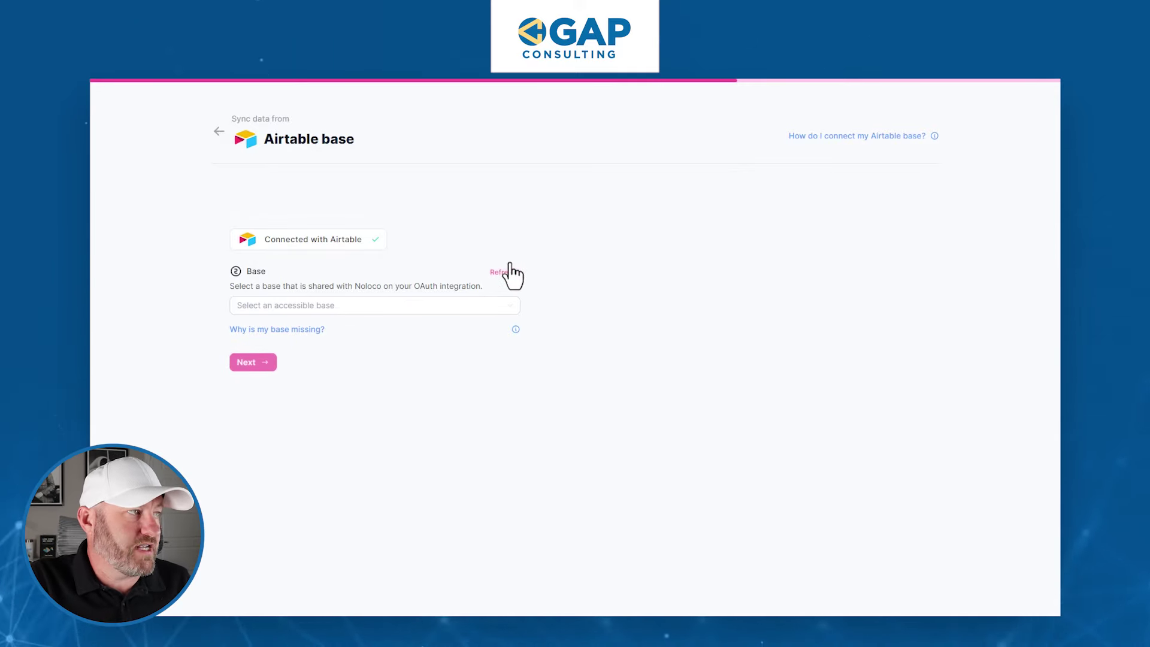
Switch to Noloco, choose CPA CPE Application as the base to sync, and import its data
left_click(433, 305)
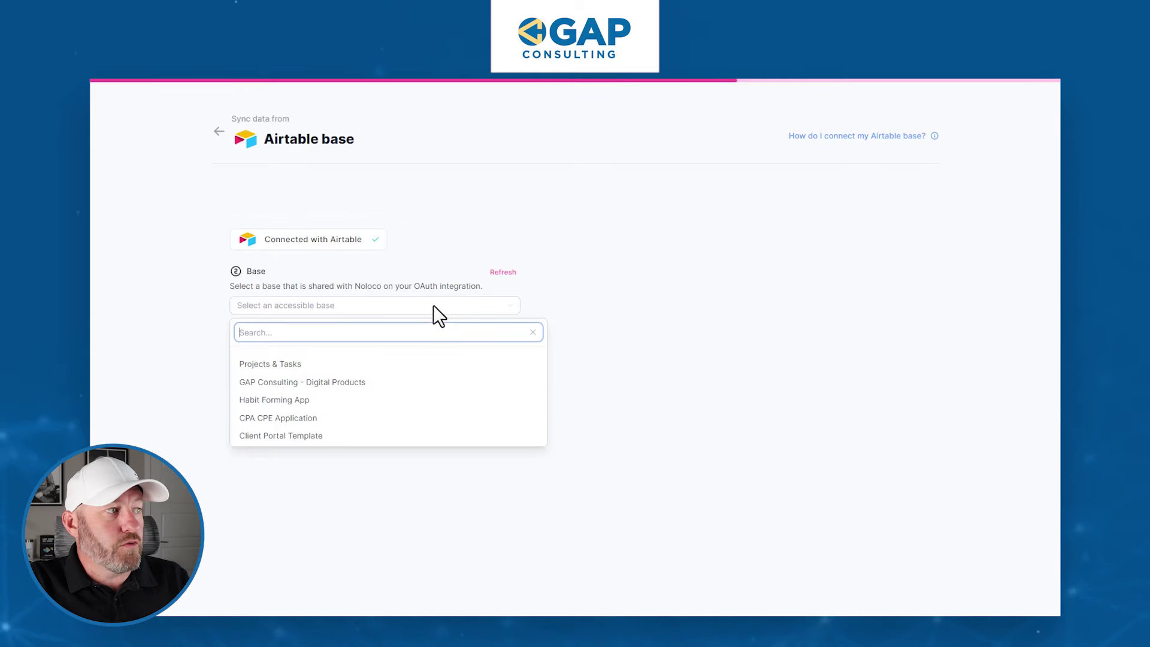
left_click(369, 417)
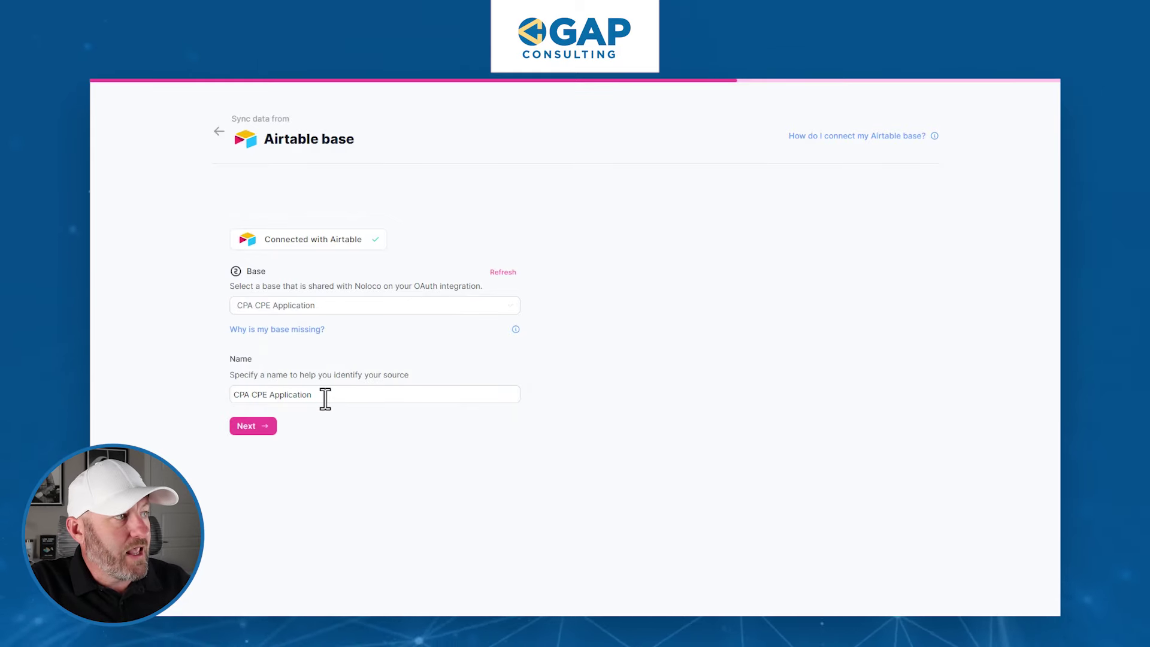
left_click(248, 428)
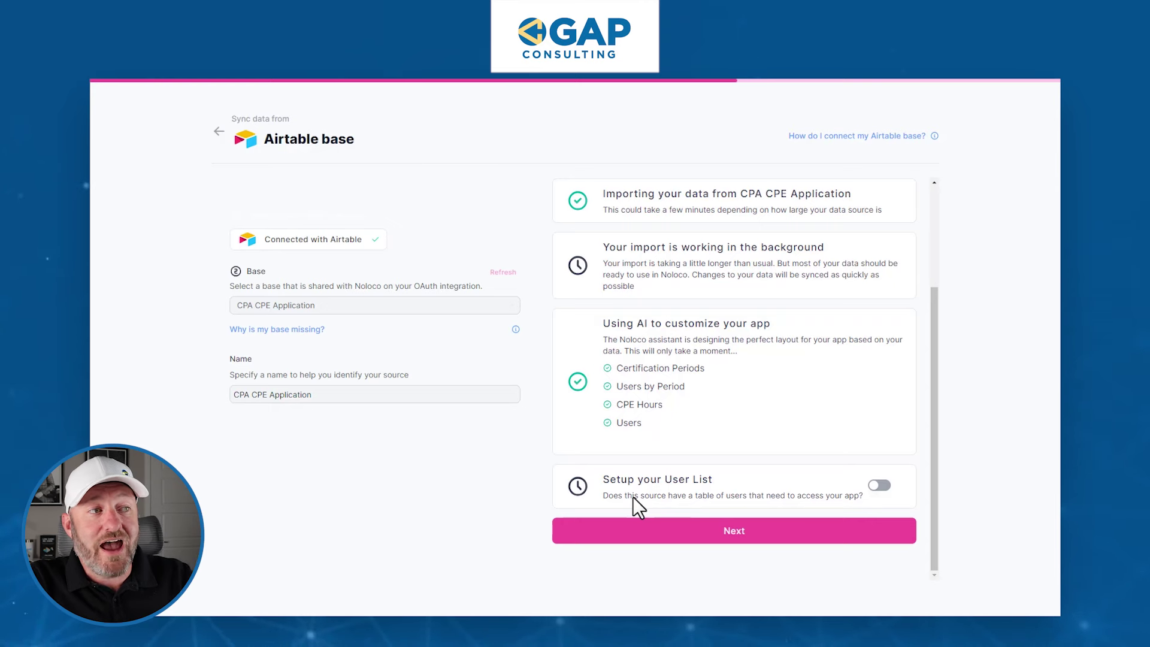
Enable the user list setup and add a user list named CPA based on the Users table
left_click(880, 487)
left_click(437, 281)
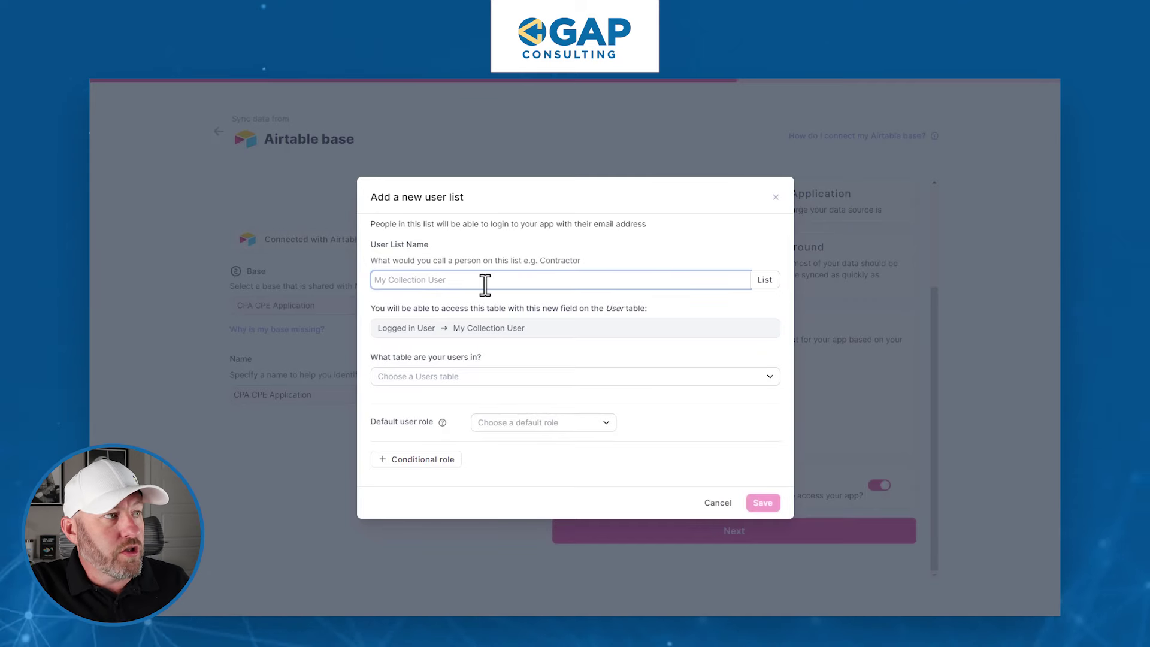
type("CPA")
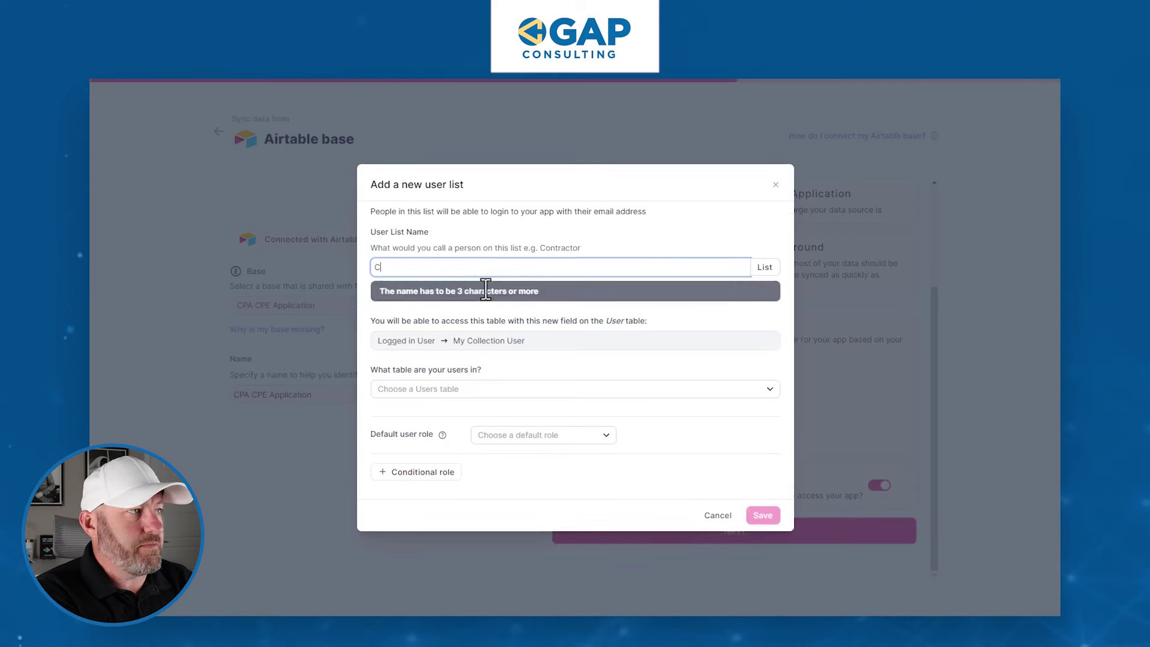
left_click(440, 377)
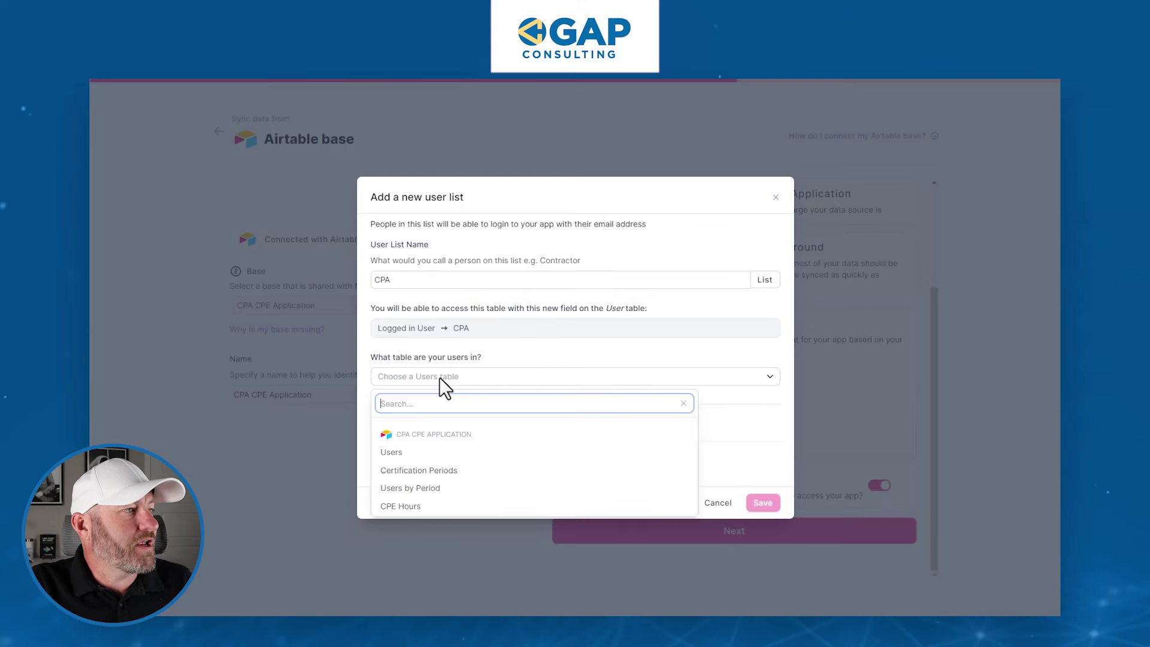
left_click(422, 457)
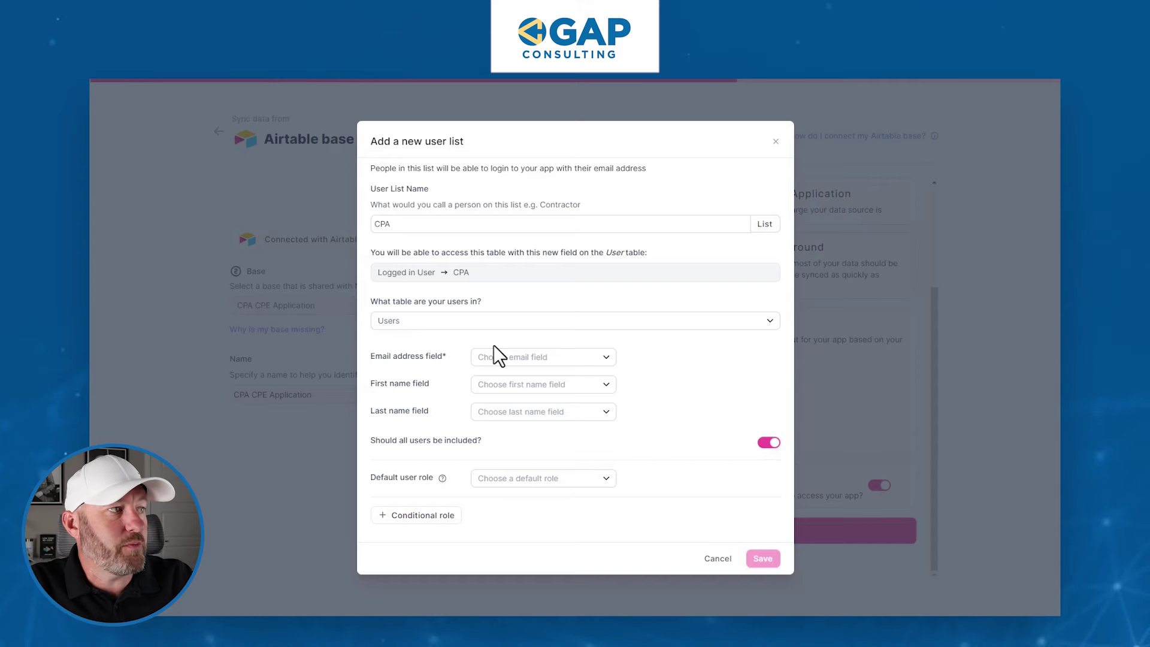
Map the CPA user list's email address, first name and last name to the Email, First Name and Last Name fields
left_click(524, 360)
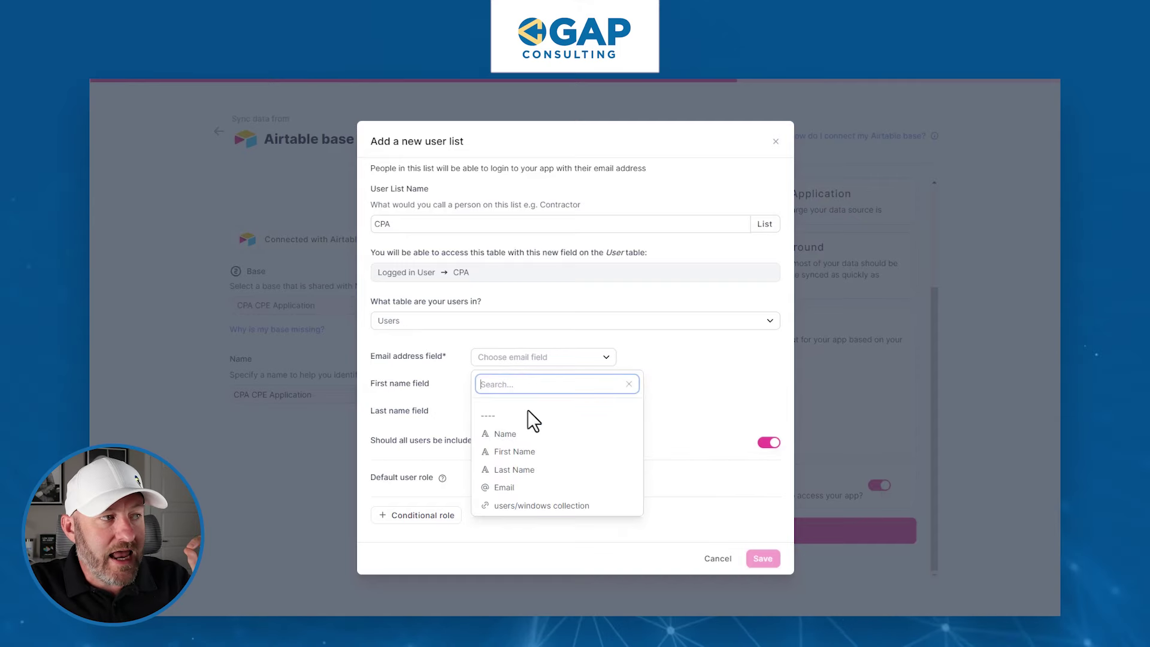
left_click(528, 487)
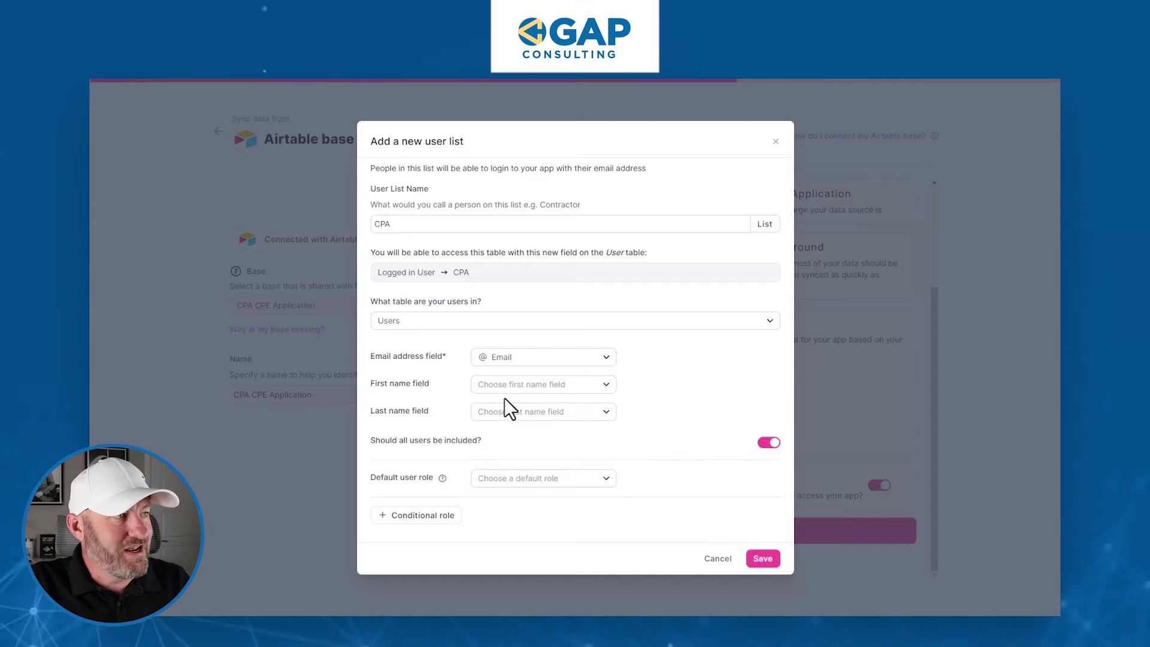
left_click(506, 412)
left_click(519, 480)
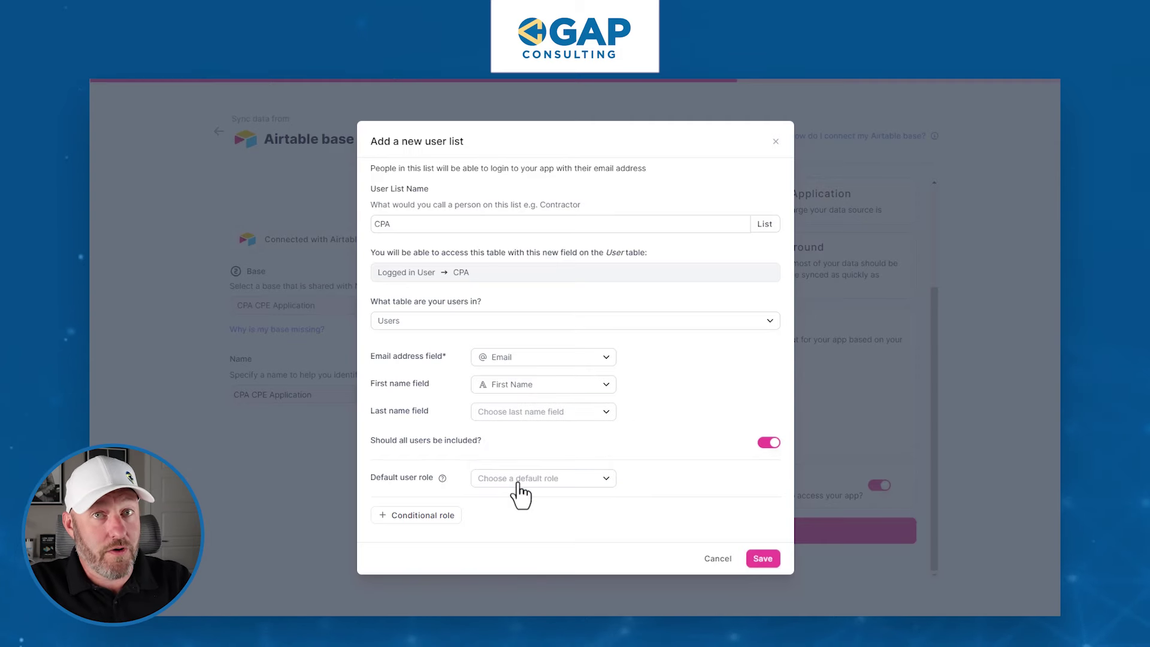
left_click(513, 414)
left_click(516, 526)
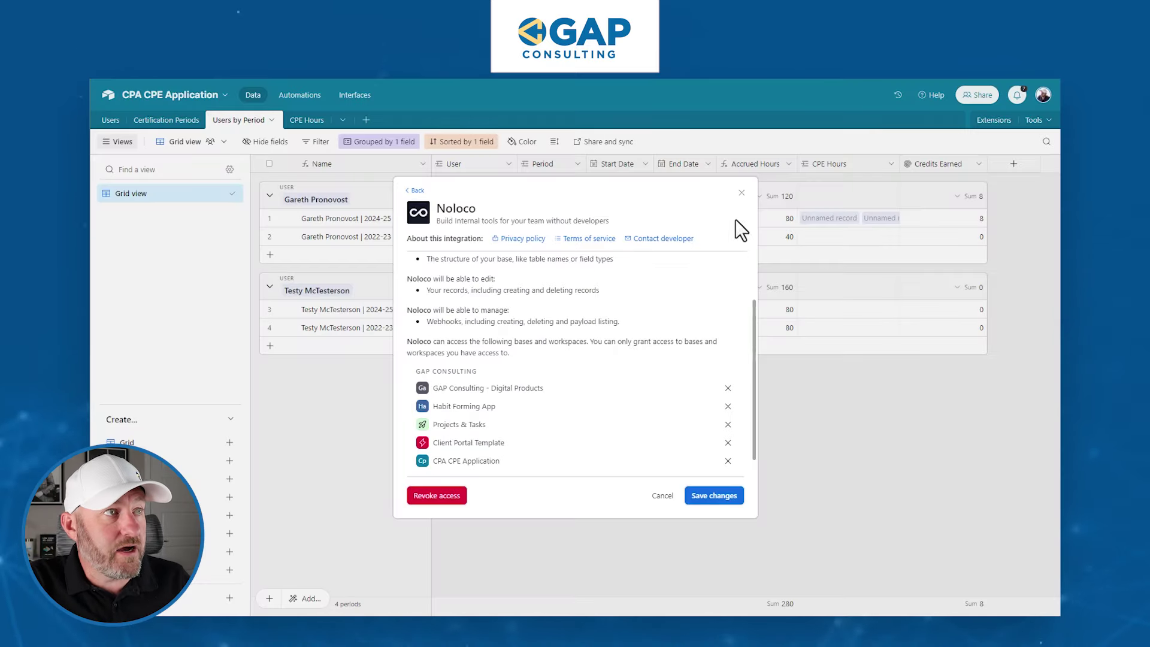
Switch to Airtable, close the Noloco integration settings, and add a single select field named Role to the Users table
left_click(742, 189)
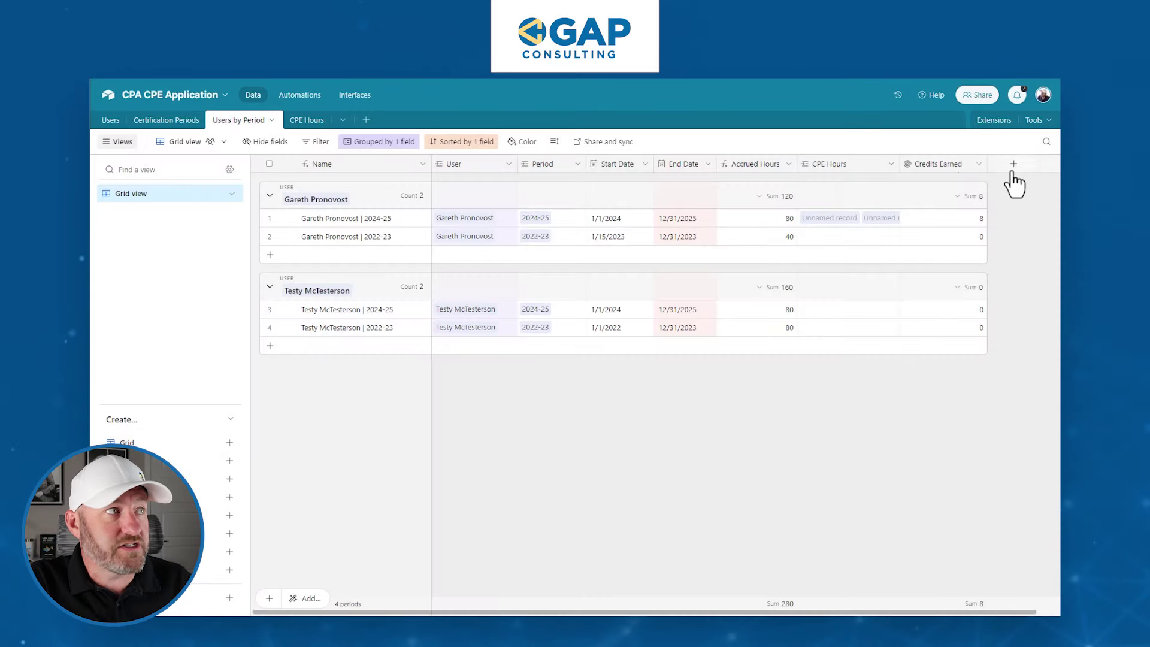
left_click(110, 119)
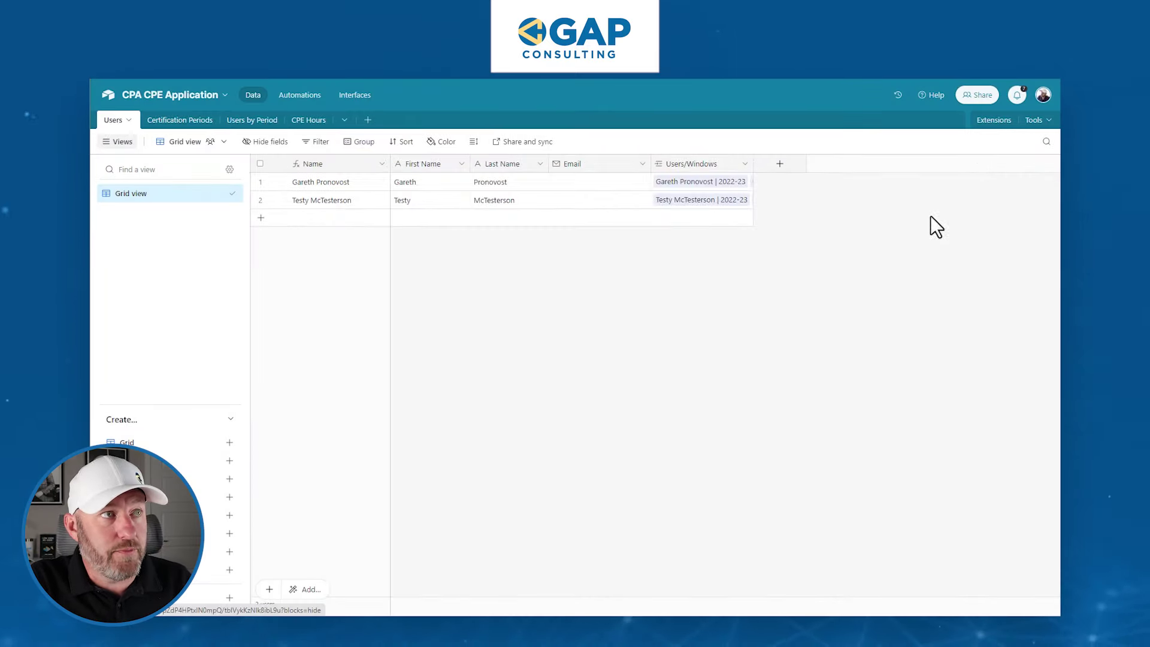
left_click(779, 164)
type("Role")
key("Tab")
type("sing")
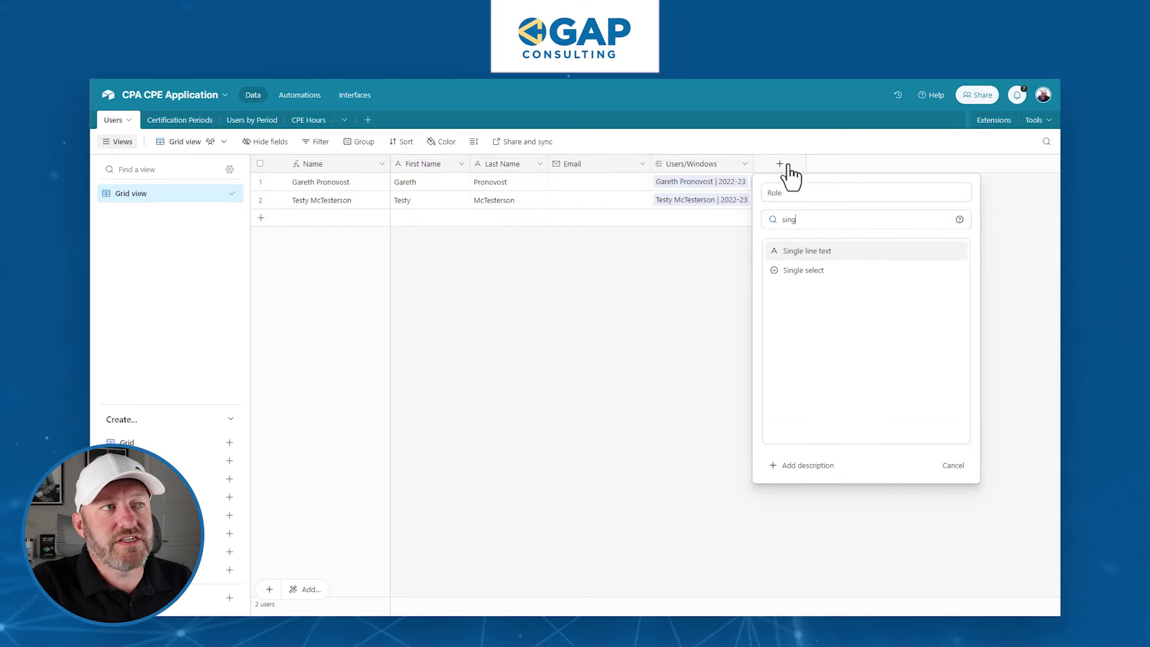
left_click(836, 269)
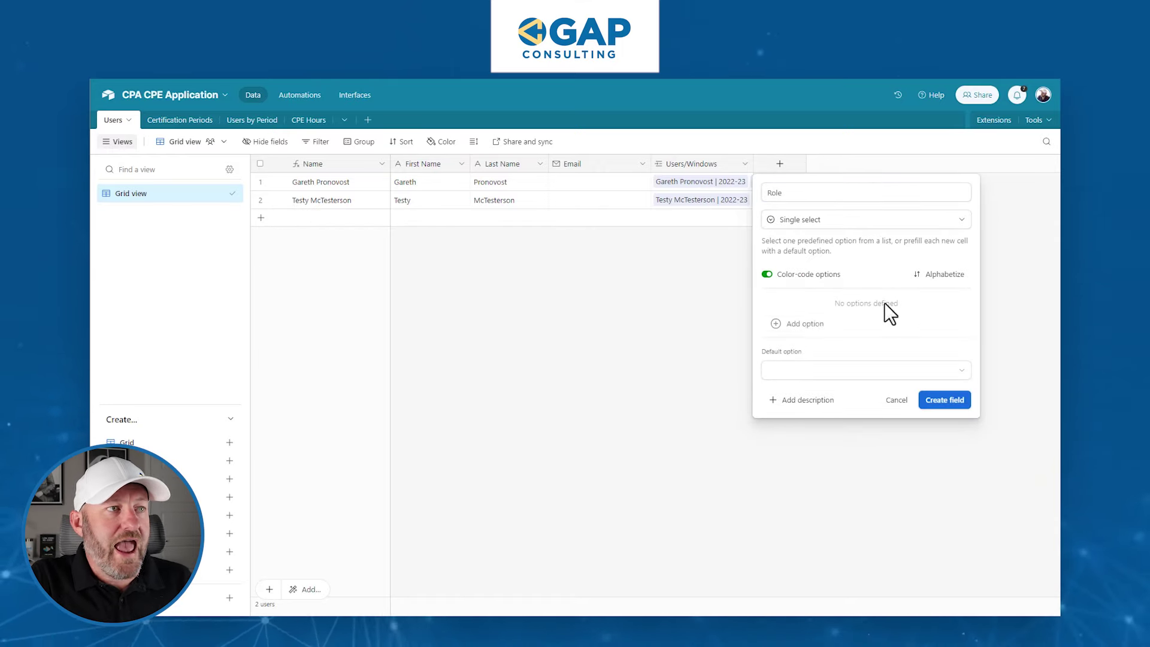
left_click(931, 398)
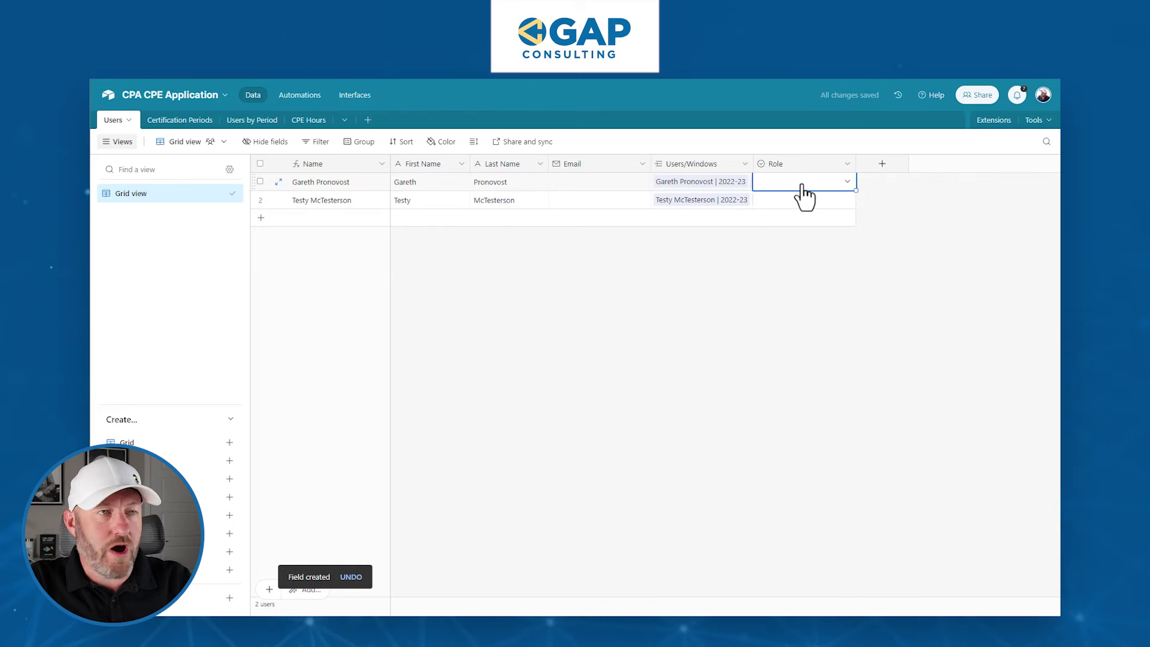
Set the first user's Role to a new option Admin and the second user's Role to a new option Default
type("Admi")
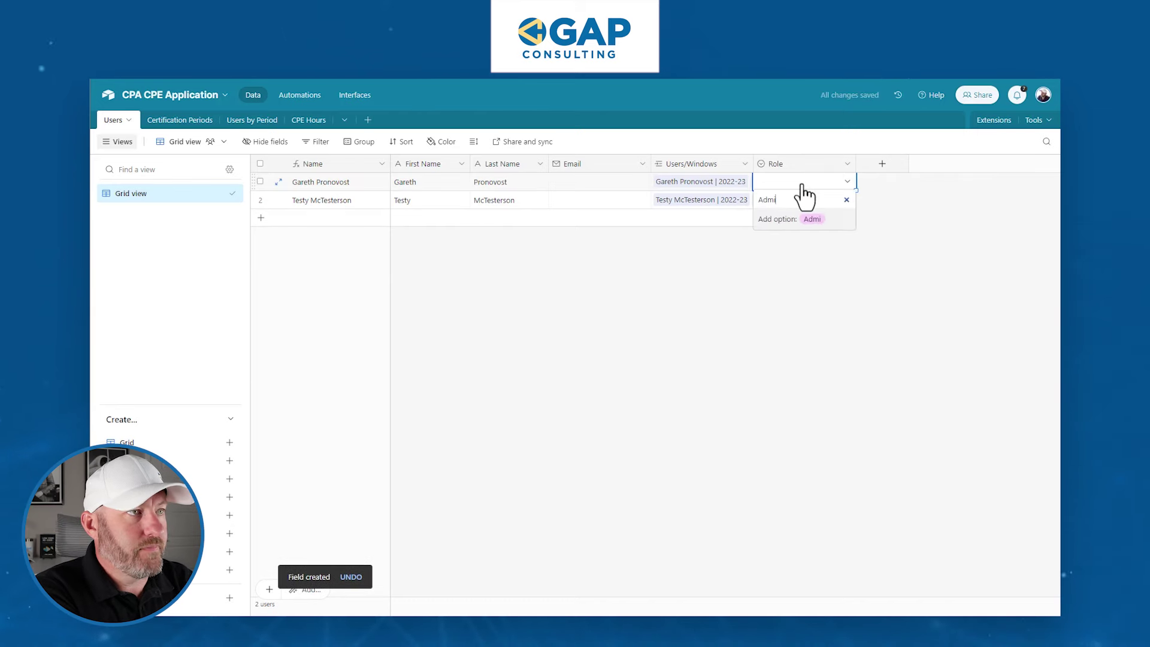
type("n")
key("Return")
type("Default")
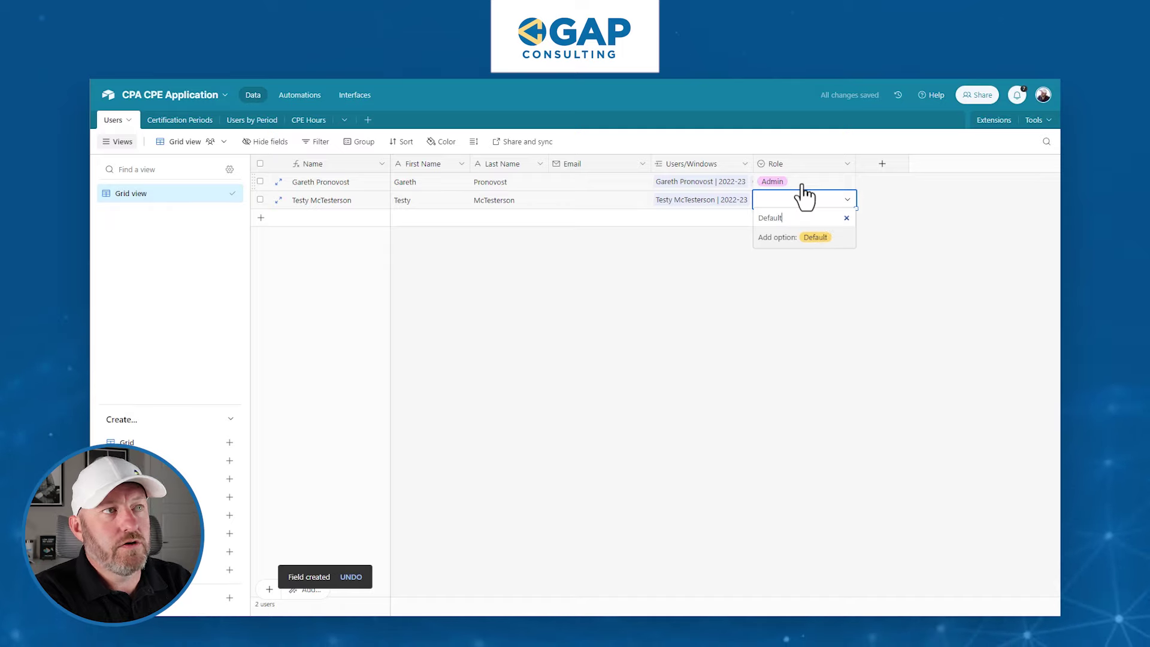
key("Return")
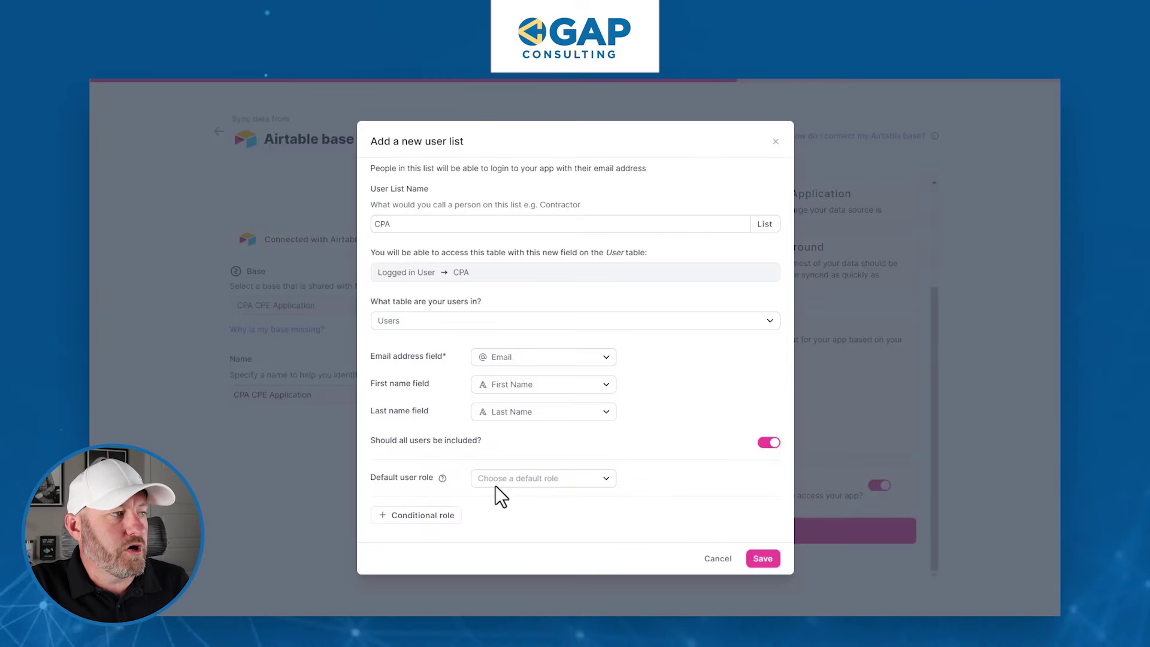
Switch to Noloco, save the CPA user list without choosing a default role, and proceed with the app setup
left_click(538, 480)
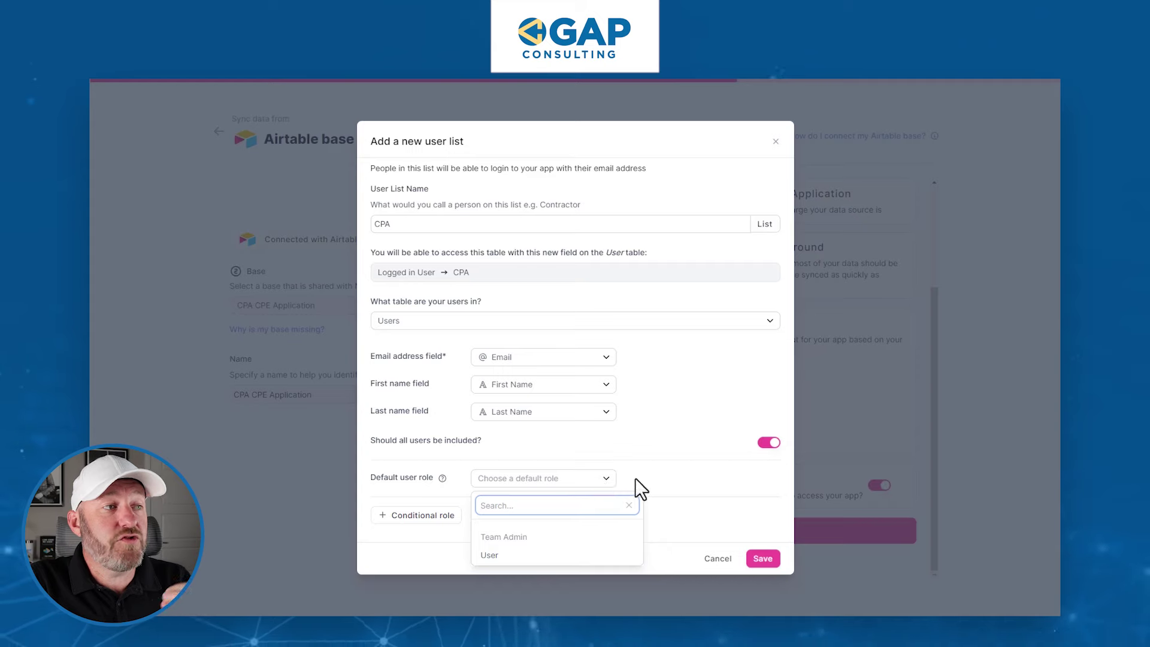
left_click(644, 458)
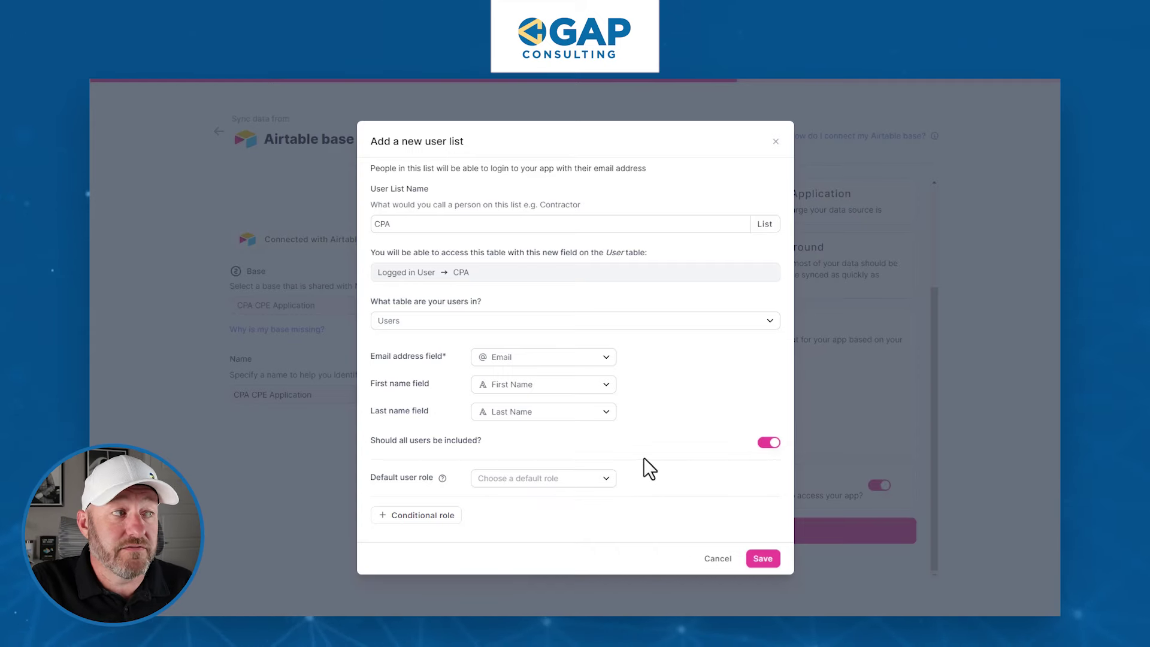
left_click(760, 558)
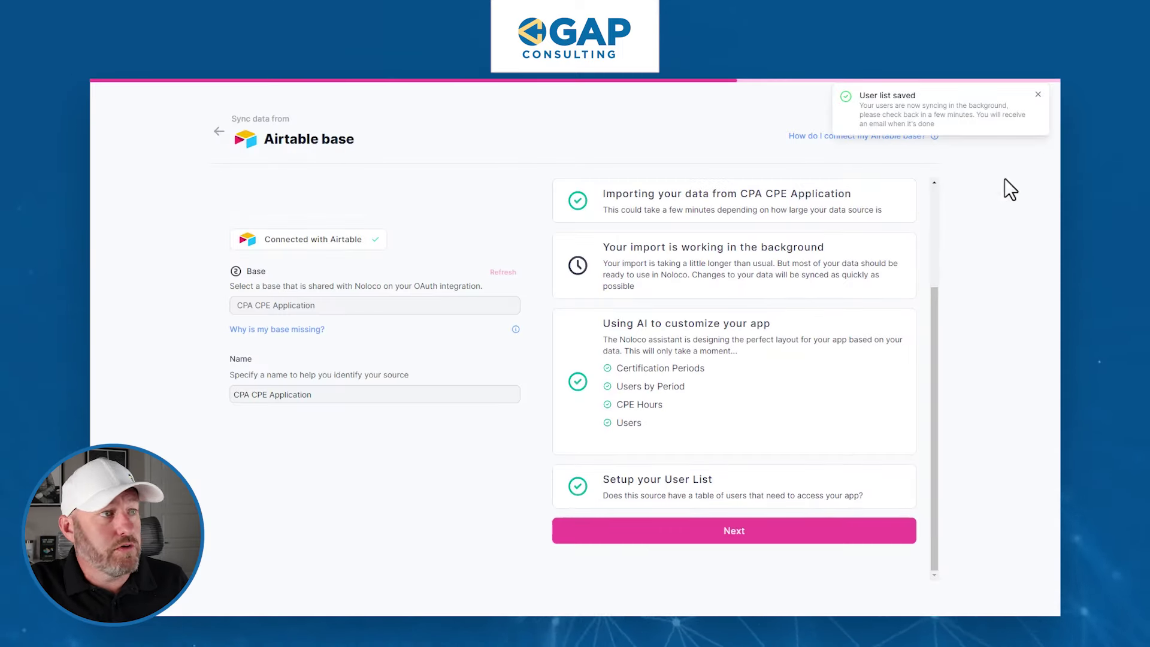
left_click(750, 531)
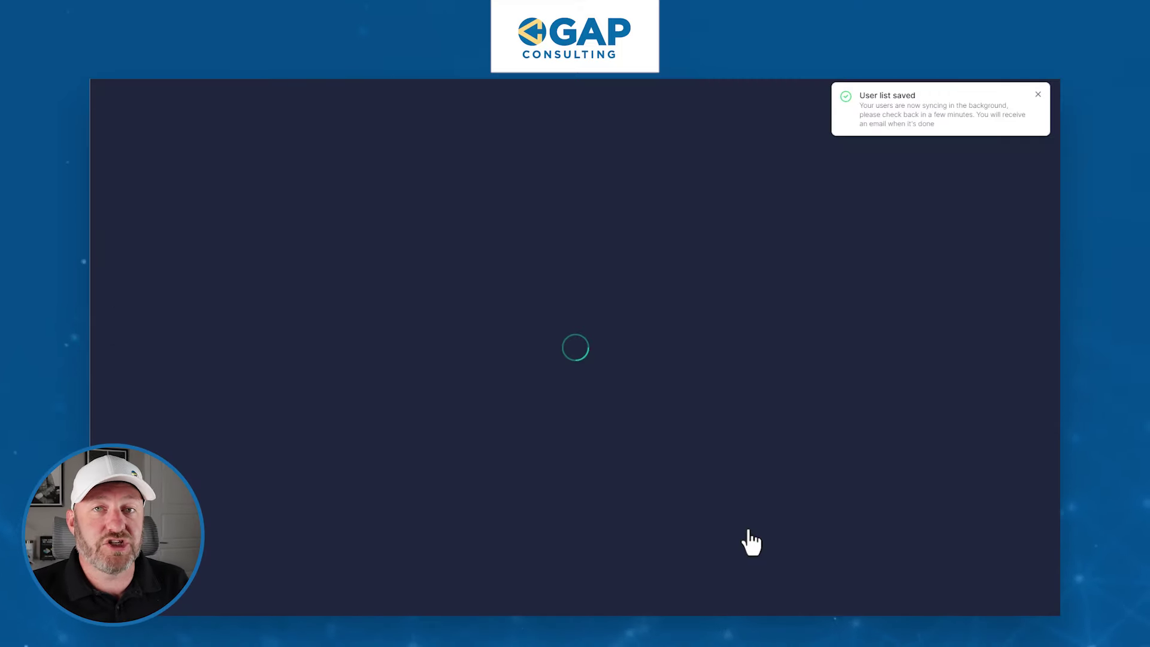